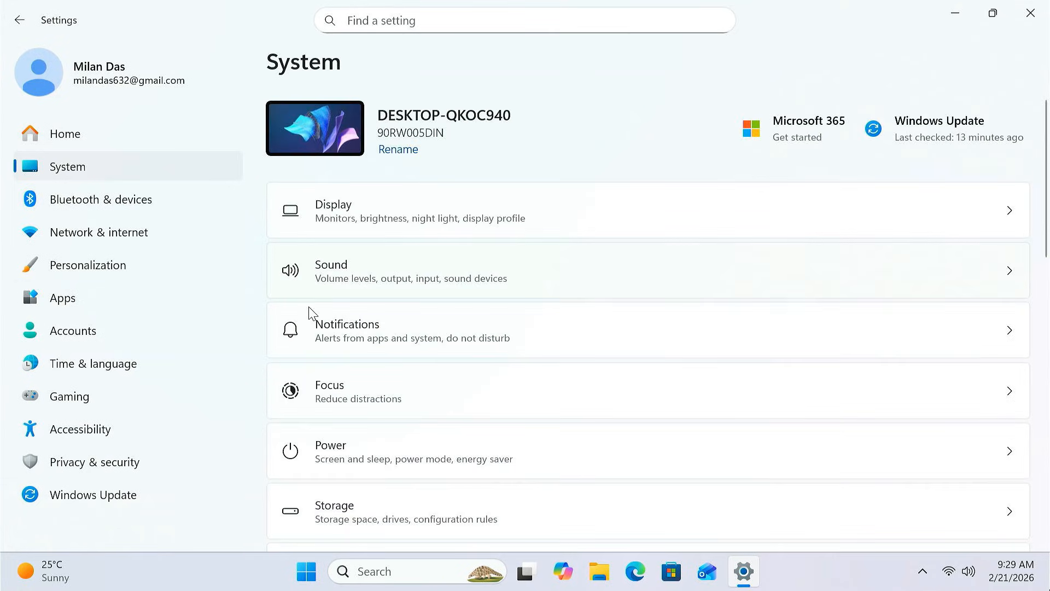
Step: Check the Windows edition and version under the Windows specifications on the system's About page, and close Settings
left_click(414, 504)
scroll(623, 432, "down", 7)
left_click_drag(416, 297, 593, 307)
left_click(455, 338)
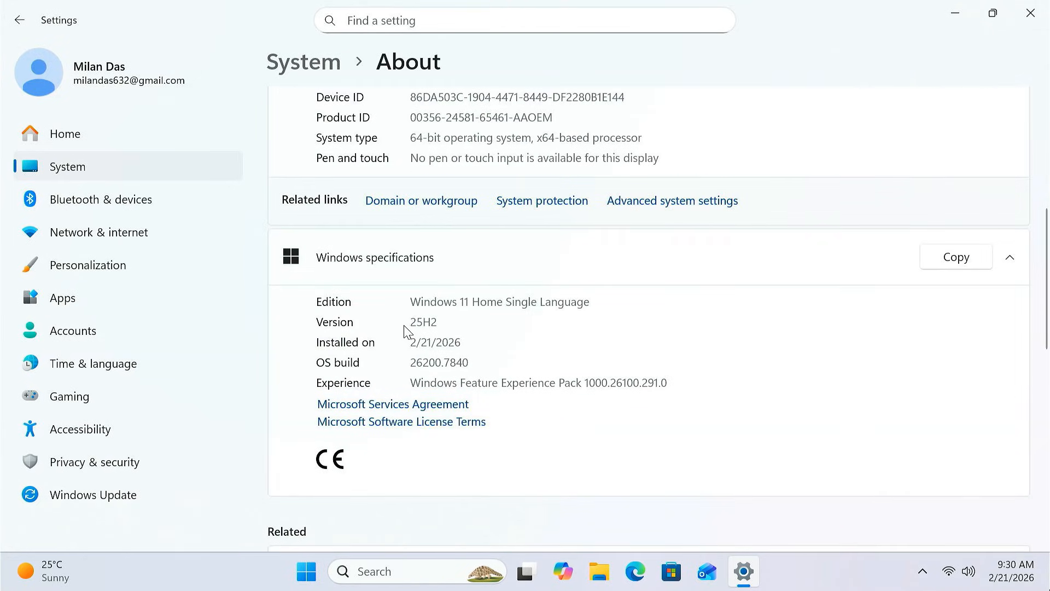
left_click(1038, 9)
Step: Look through the Downloads, Pictures, Music and Videos folders in File Explorer and close the window
left_click(617, 571)
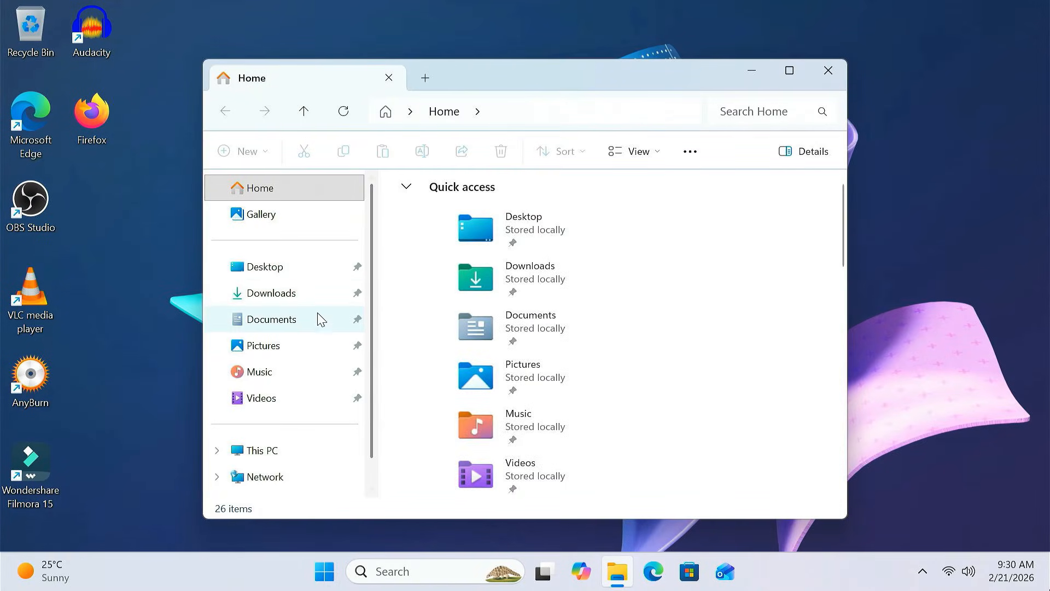
left_click(314, 294)
left_click(307, 345)
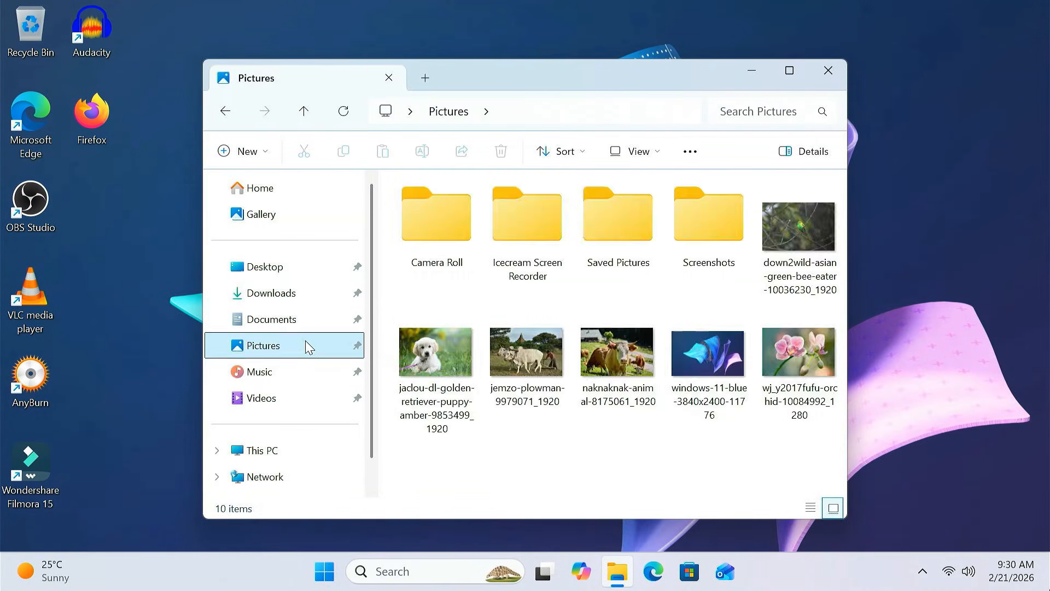
left_click(306, 382)
left_click(301, 404)
left_click(826, 73)
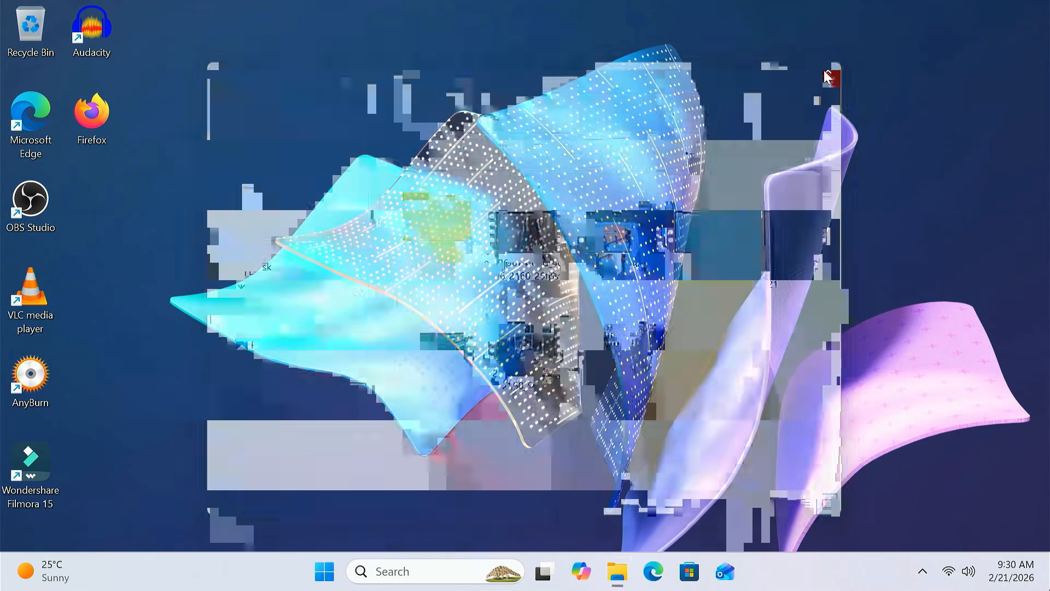
Step: Inspect the C: partition of Disk 0 in a maximized Disk Management window and close it
right_click(324, 572)
left_click(362, 264)
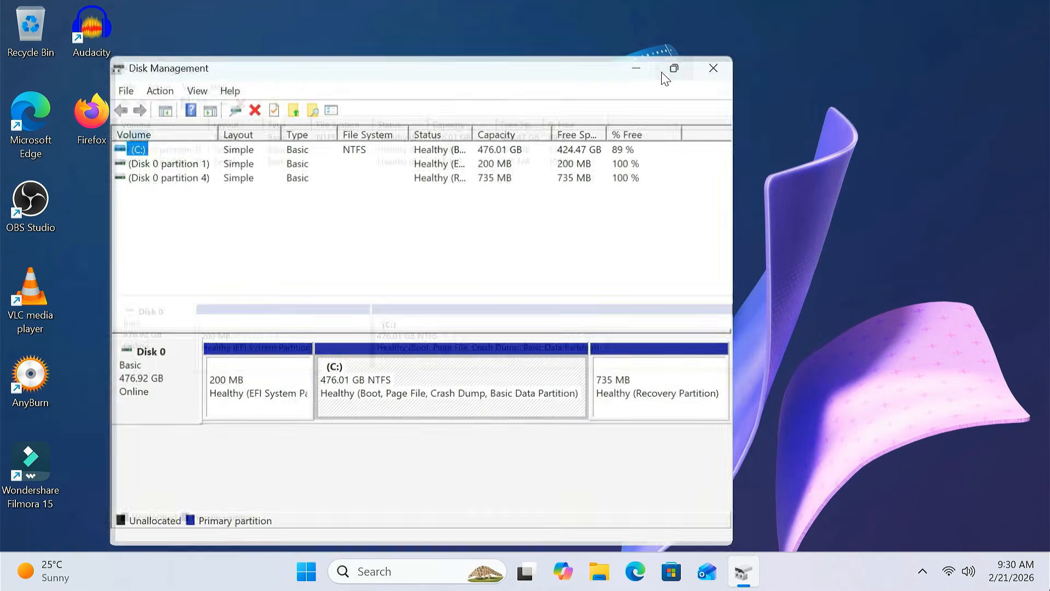
left_click(670, 70)
left_click(418, 299)
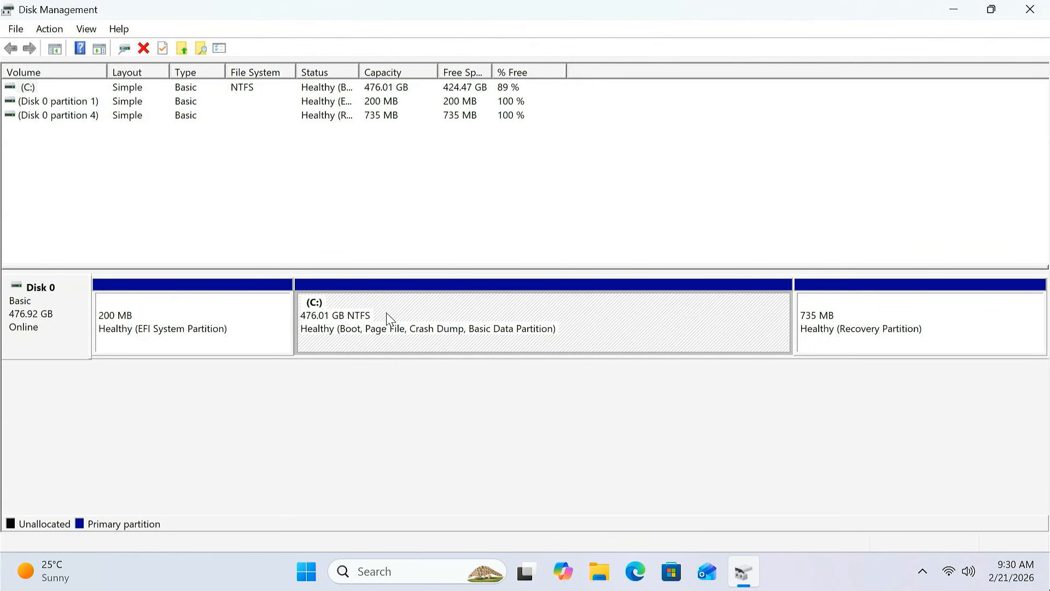
left_click(1030, 10)
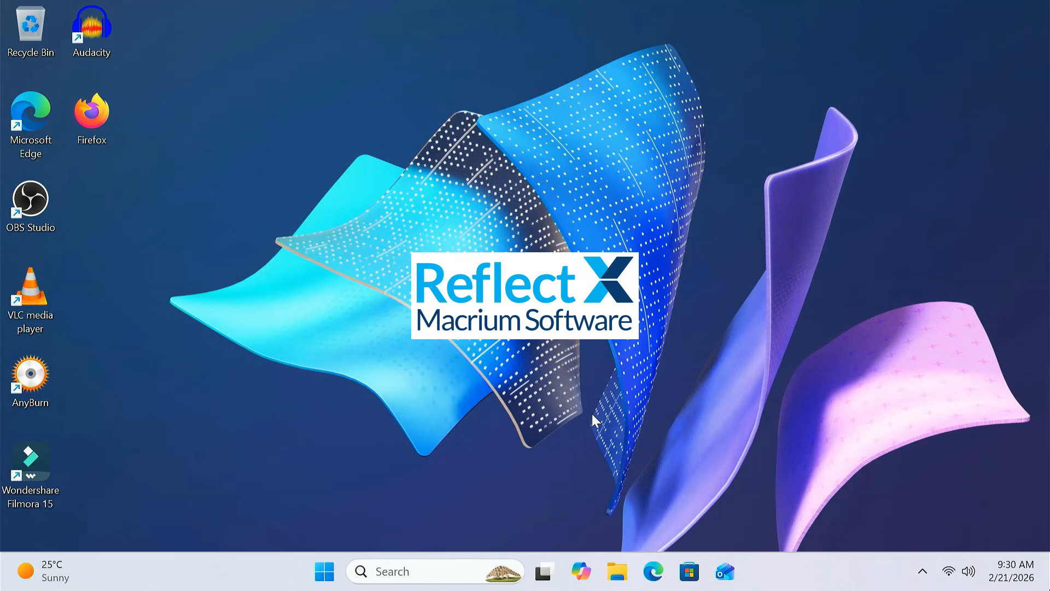
Step: Search the web in Microsoft Edge for "download macrium reflect" and open Macrium's Free 30-Day Trial page
left_click(652, 572)
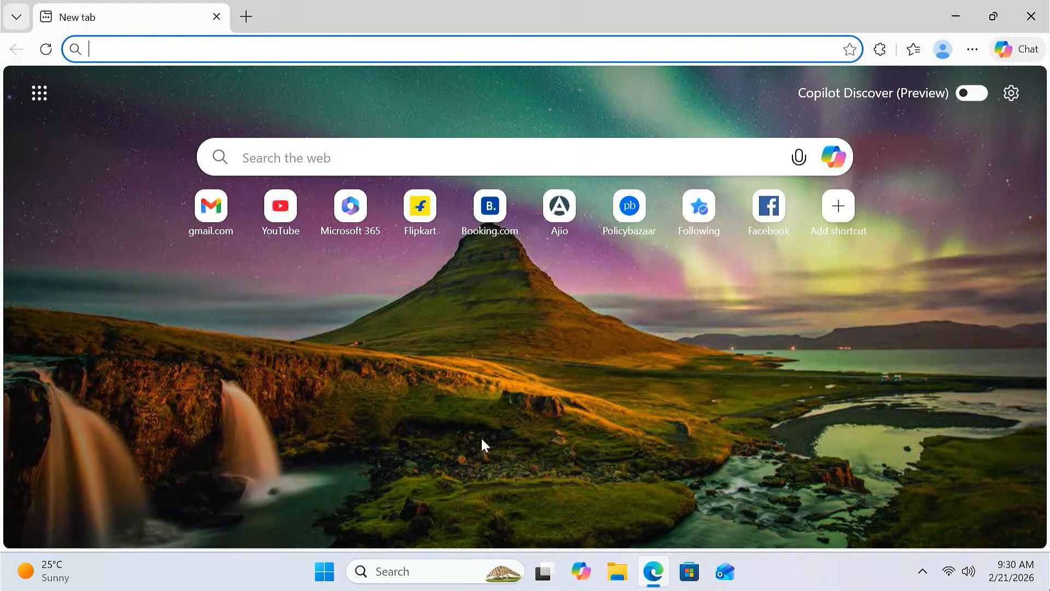
type("download mac")
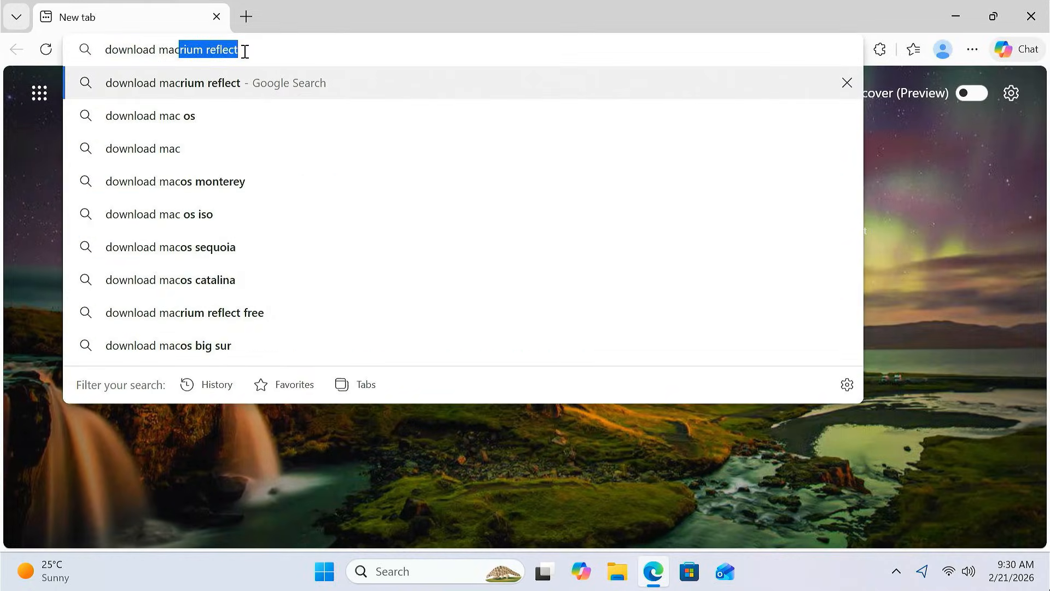
key("Return")
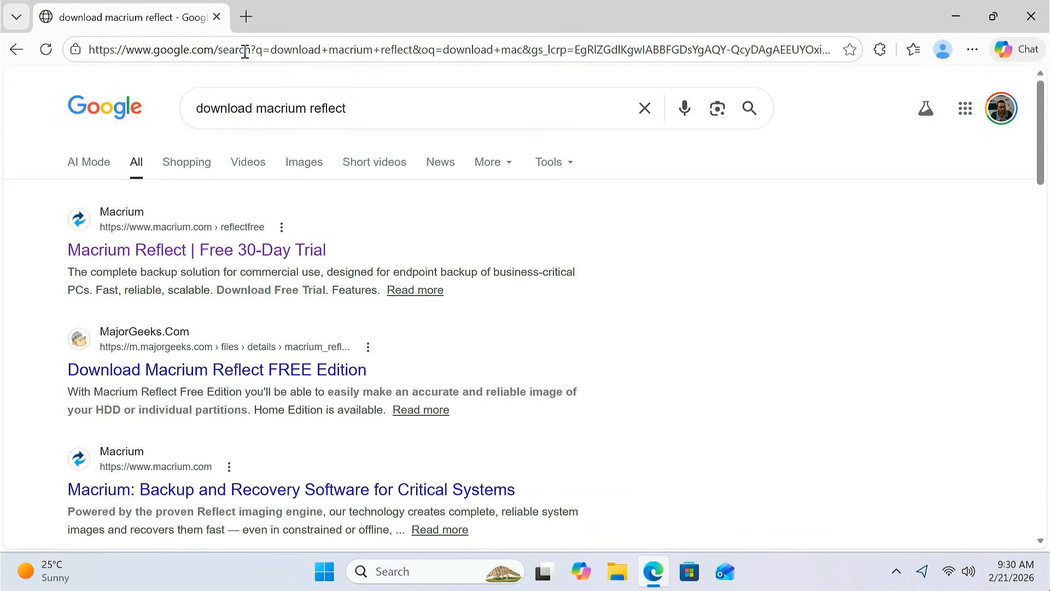
left_click(241, 252)
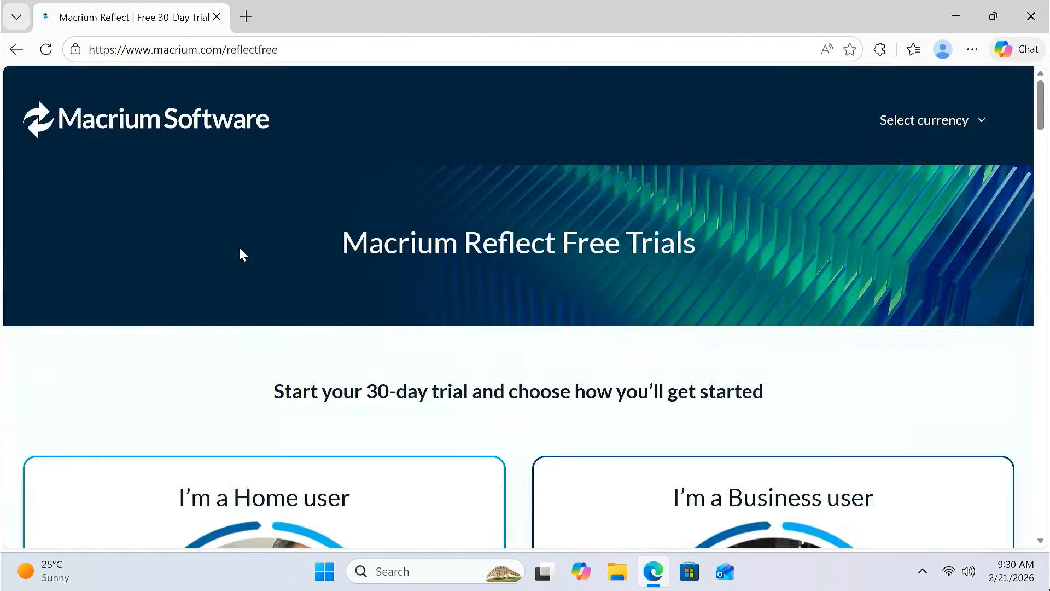
Step: Find the Reflect X Home free trial for home users and request its 64-bit download
scroll(484, 346, "down", 2)
scroll(484, 346, "down", 3)
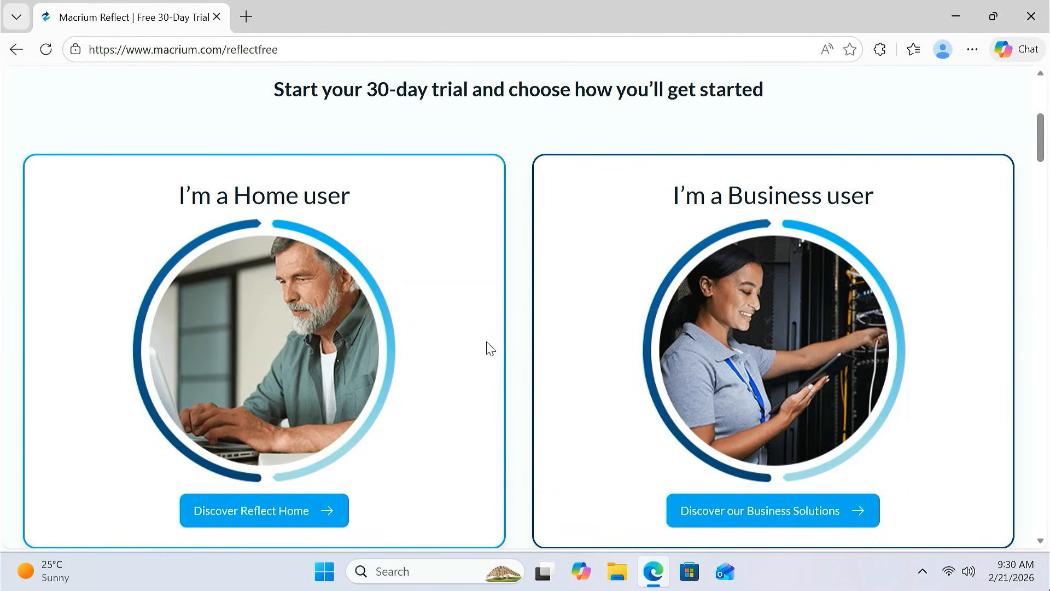
left_click(278, 519)
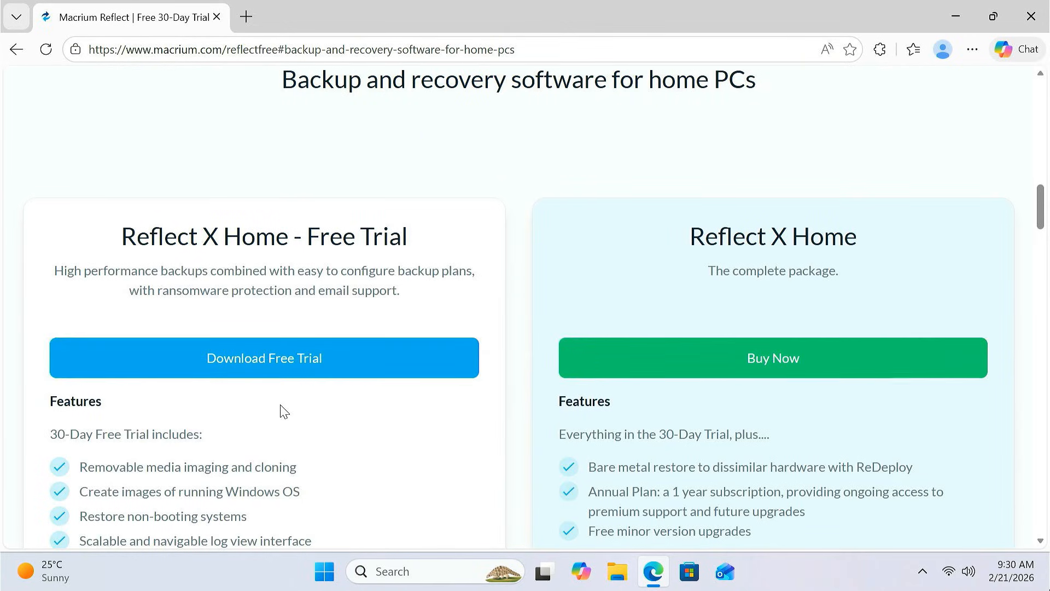
left_click(283, 372)
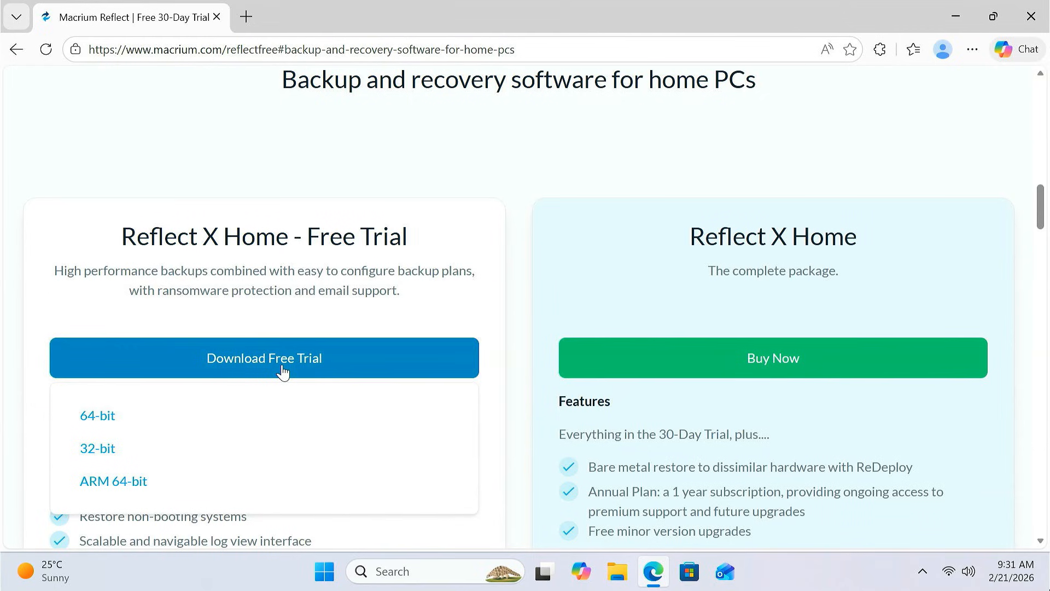
left_click(113, 419)
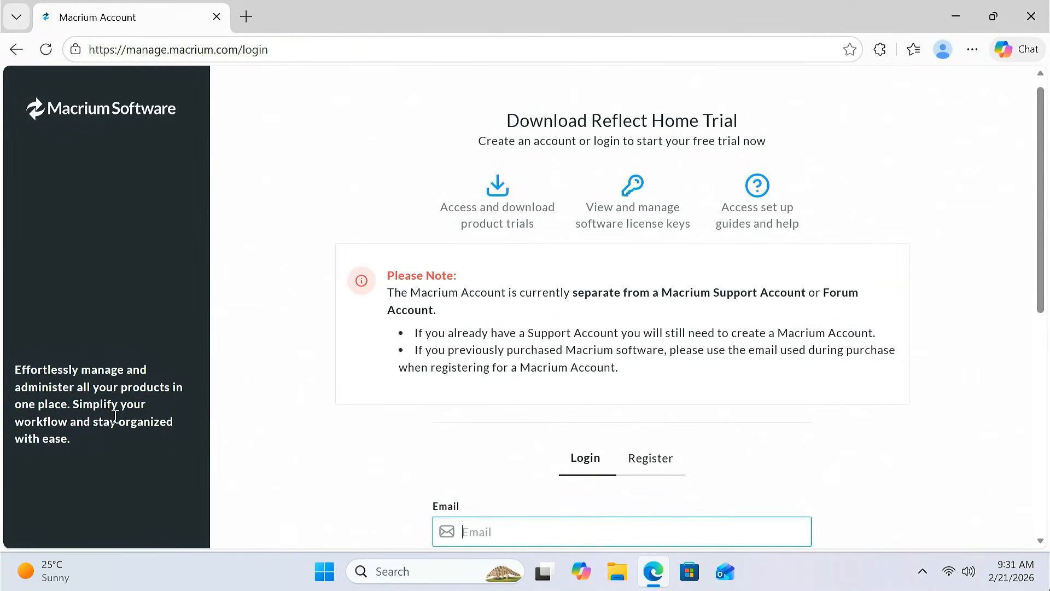
Step: Sign in to the Macrium account with the existing Google account to start the trial download
scroll(466, 399, "down", 5)
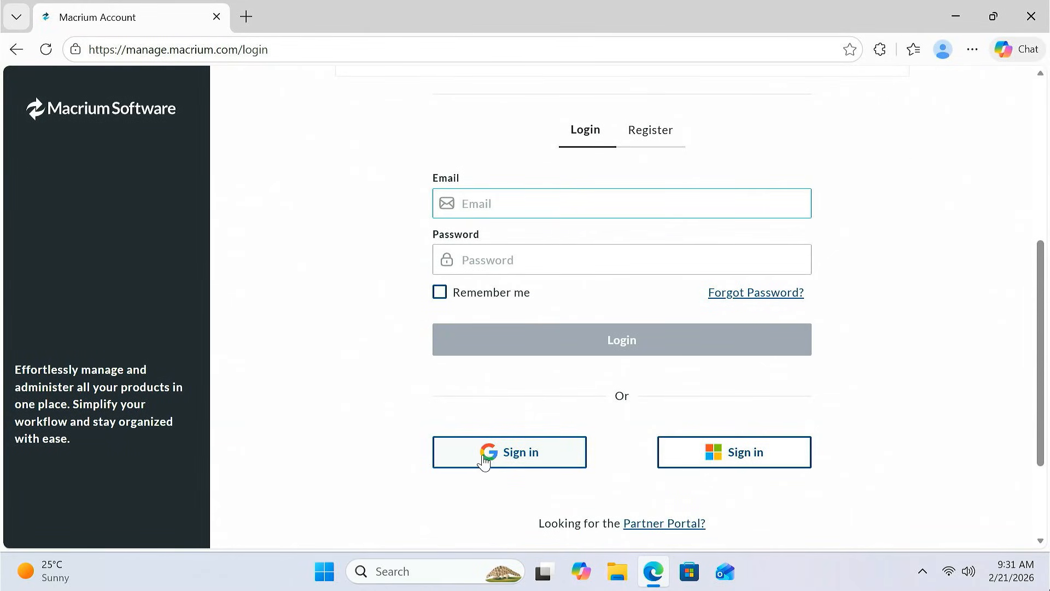
left_click(531, 463)
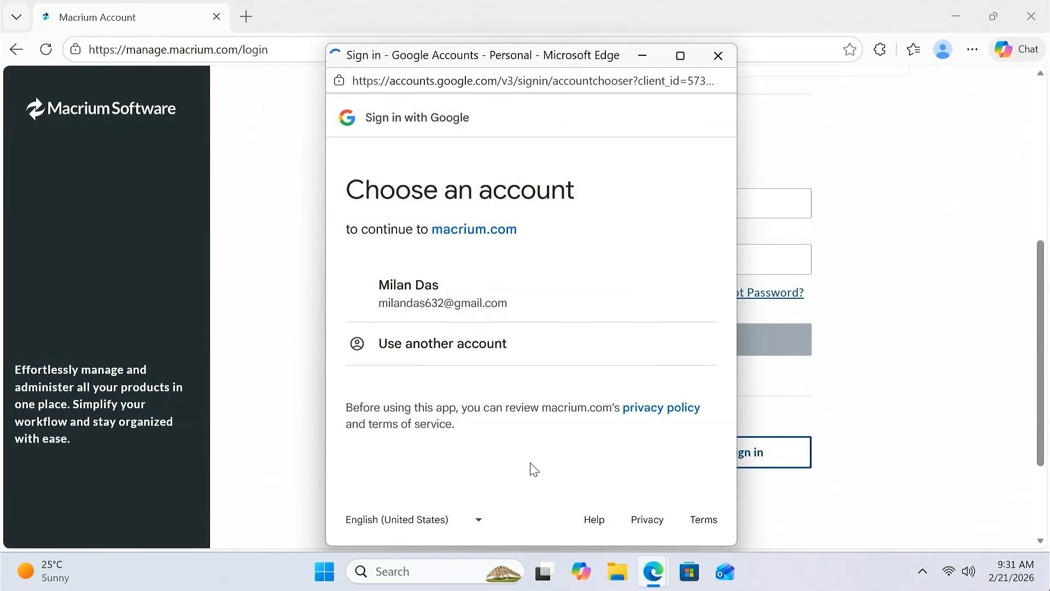
left_click(478, 290)
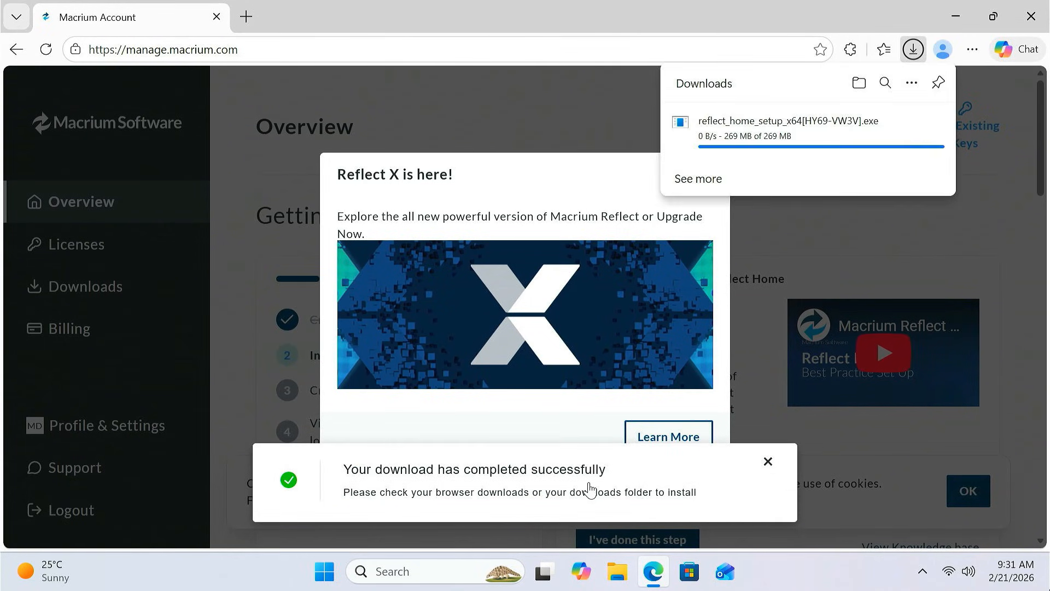
Step: Locate the downloaded reflect_home_setup_x64 installer in its folder, run it with permission to change the device, and close the browser and folder windows
scroll(589, 489, "down", 2)
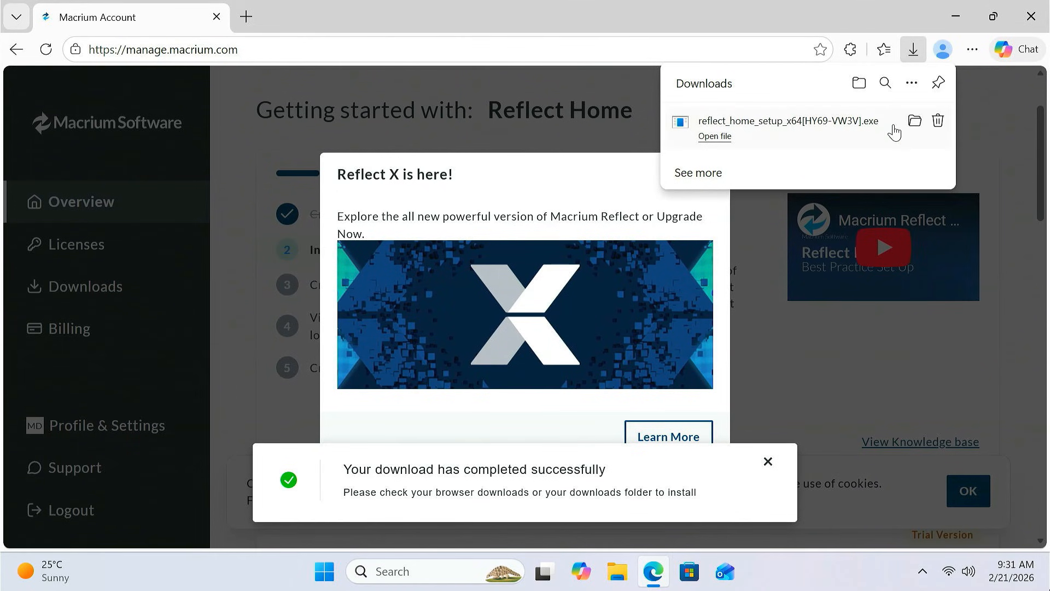
left_click(916, 123)
left_click(1031, 16)
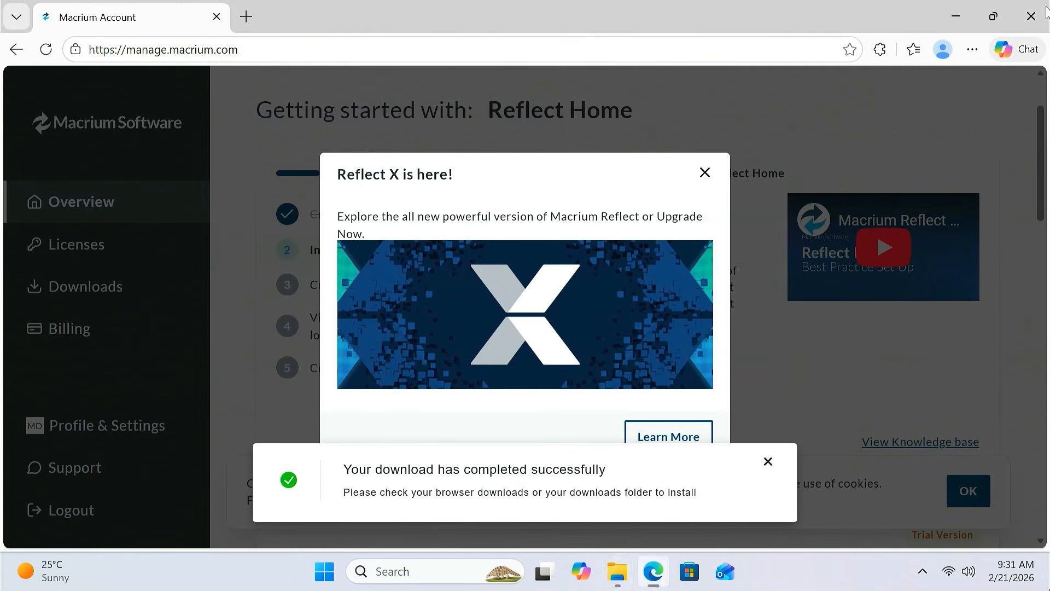
double_click(472, 229)
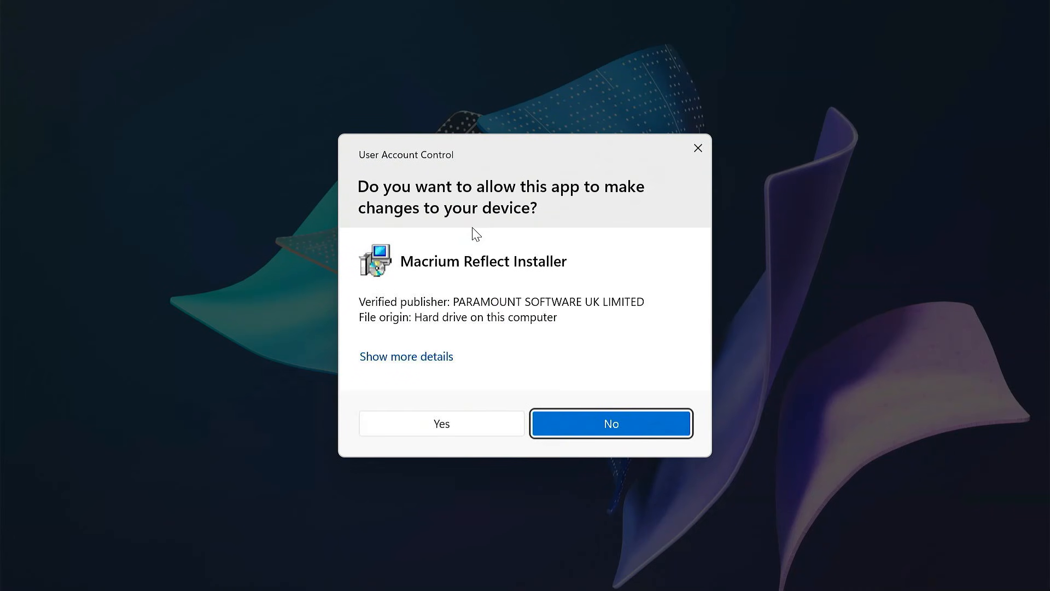
left_click(488, 430)
left_click(828, 70)
left_click(606, 393)
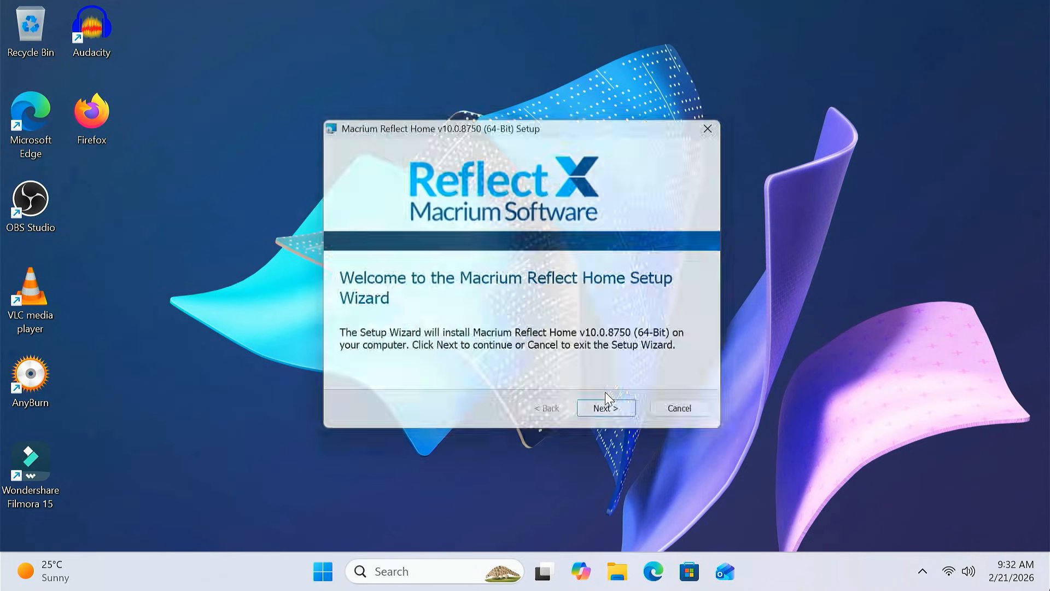
Step: Accept the license agreement in the Macrium Reflect Home setup wizard and proceed through the trial license and prefilled registration pages
left_click(623, 417)
left_click(422, 354)
left_click(632, 416)
left_click(635, 417)
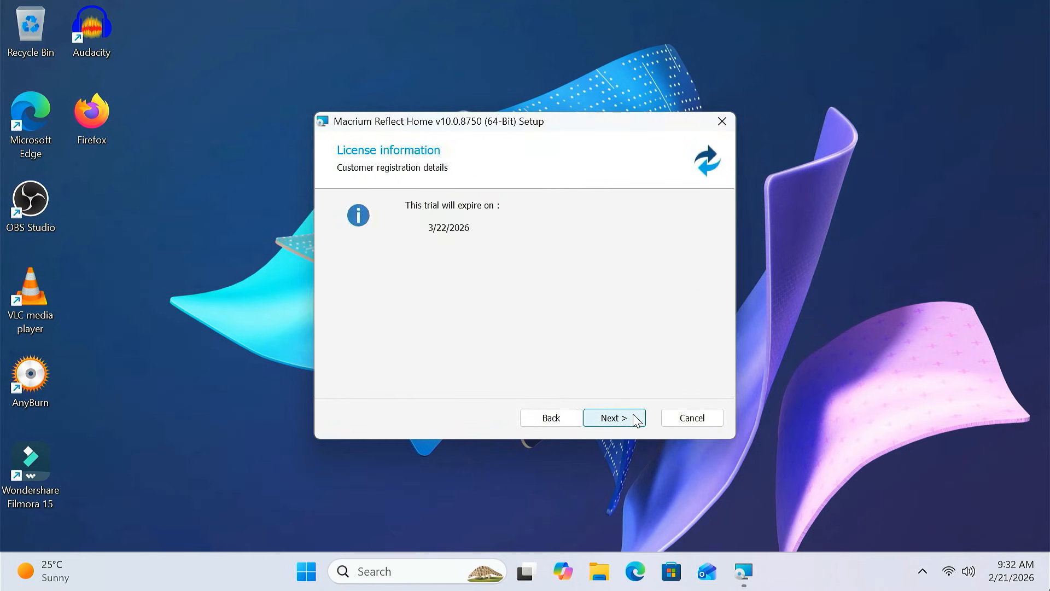
left_click(634, 416)
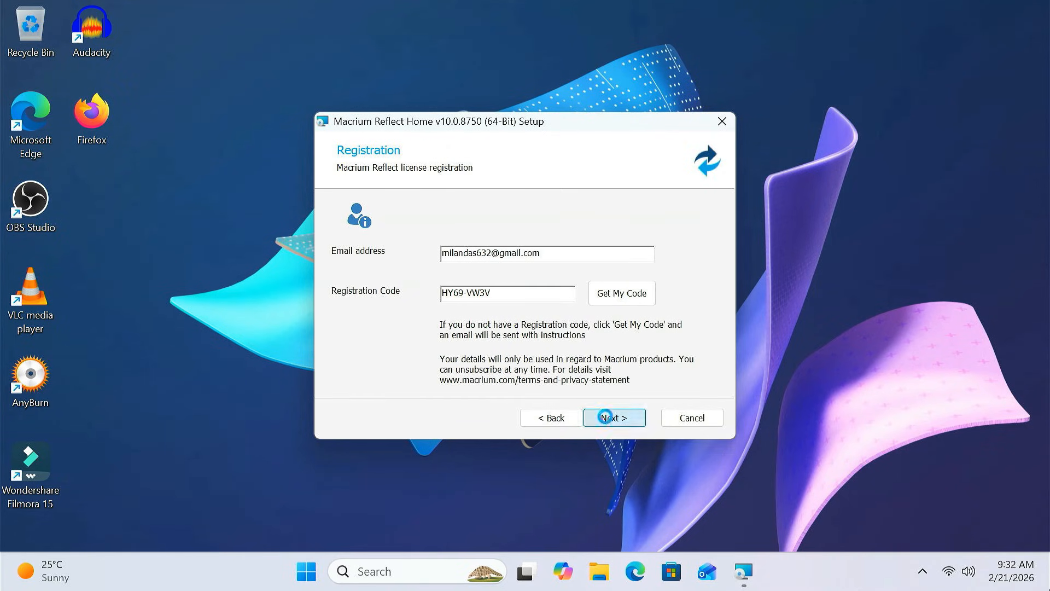
left_click(607, 419)
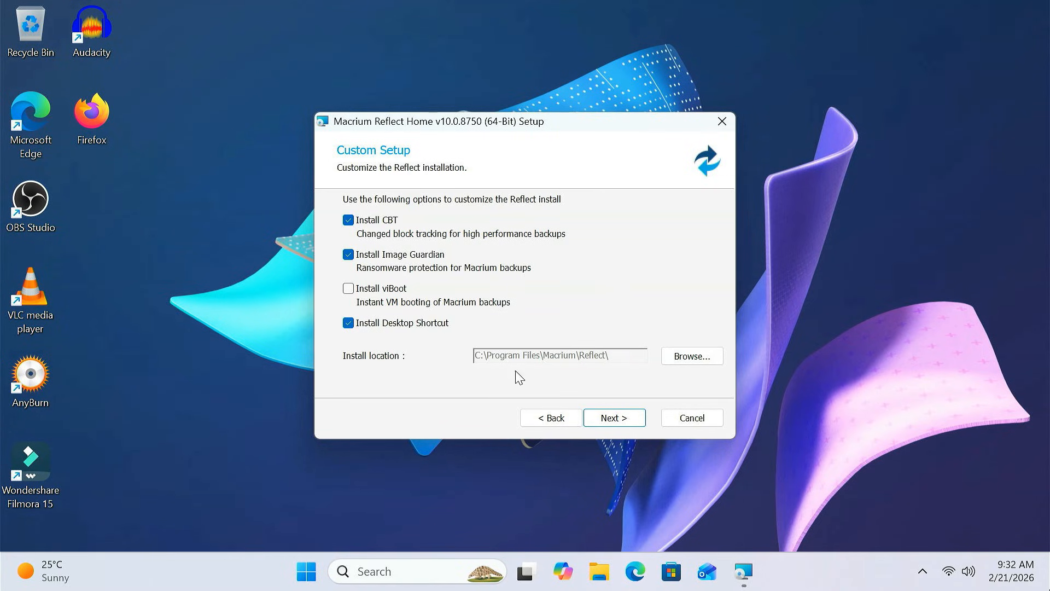
Step: Install Macrium Reflect Home with the default custom setup options and location, and finish the wizard
left_click(609, 418)
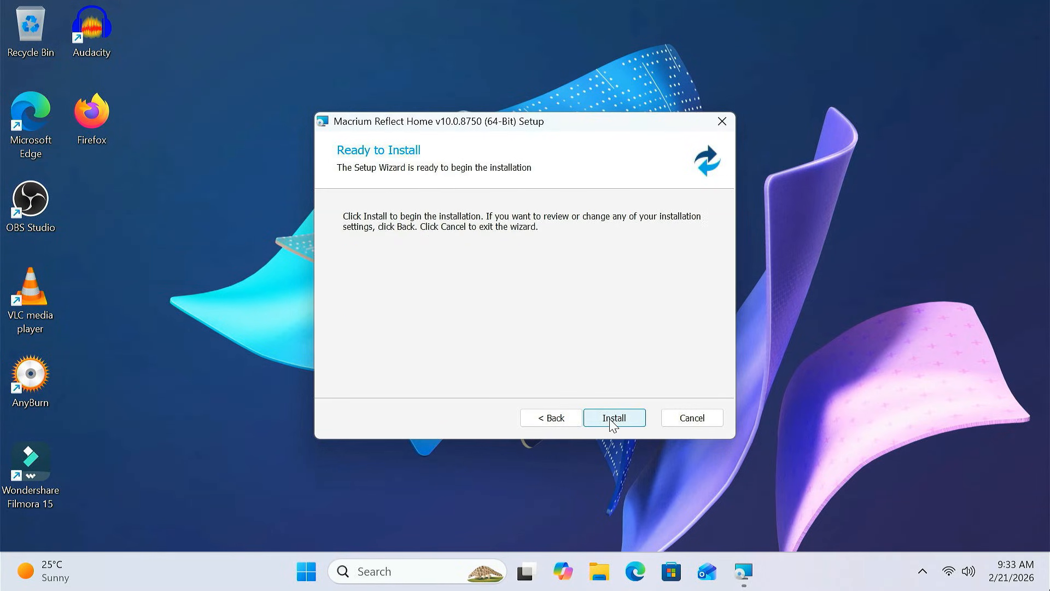
left_click(614, 419)
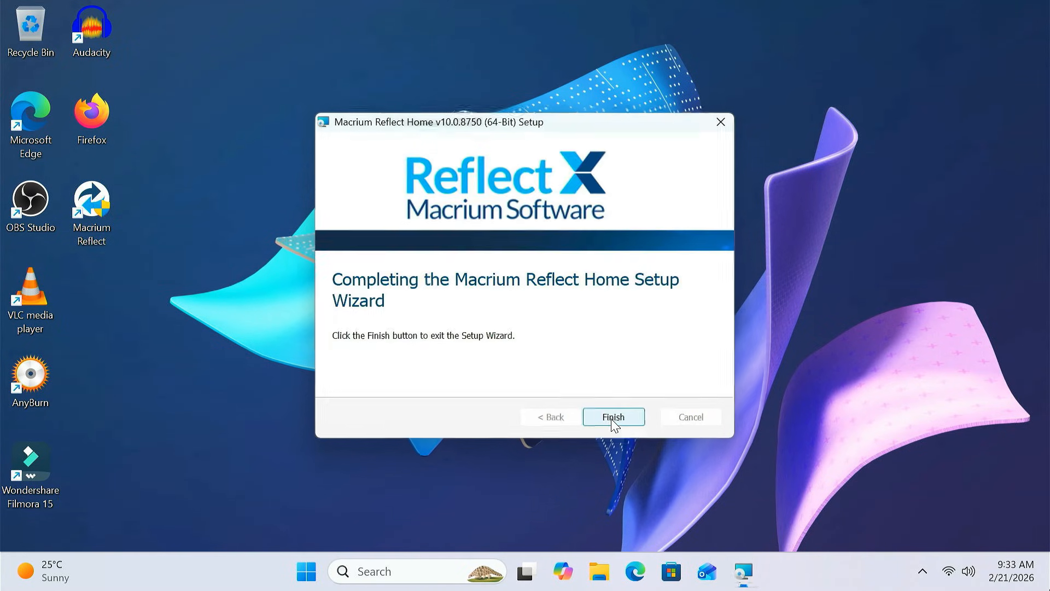
left_click(613, 418)
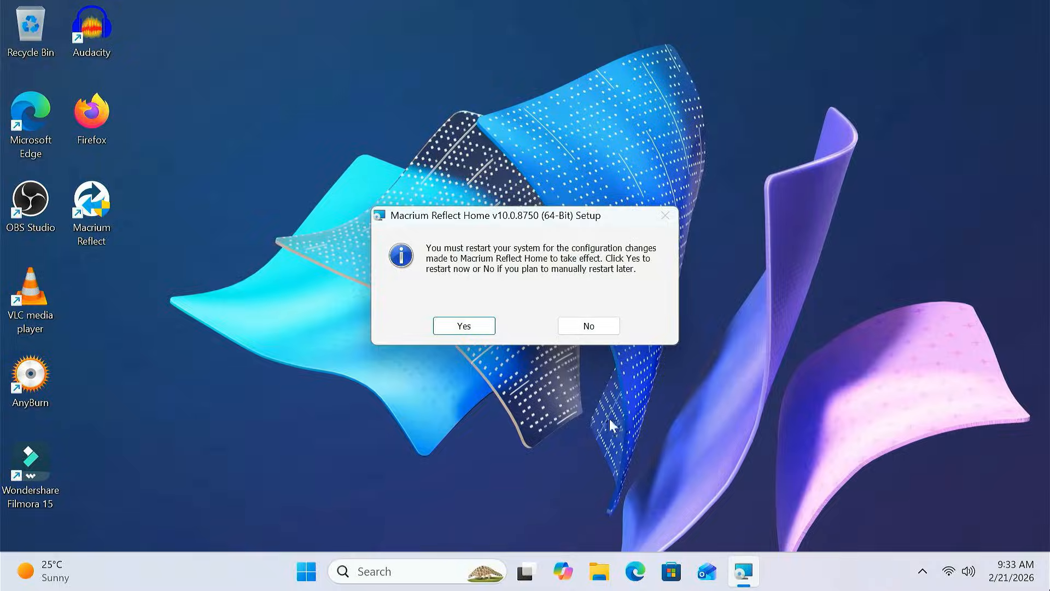
Step: Restart the computer to apply the setup changes and sign back in to Windows with the account PIN
left_click(464, 326)
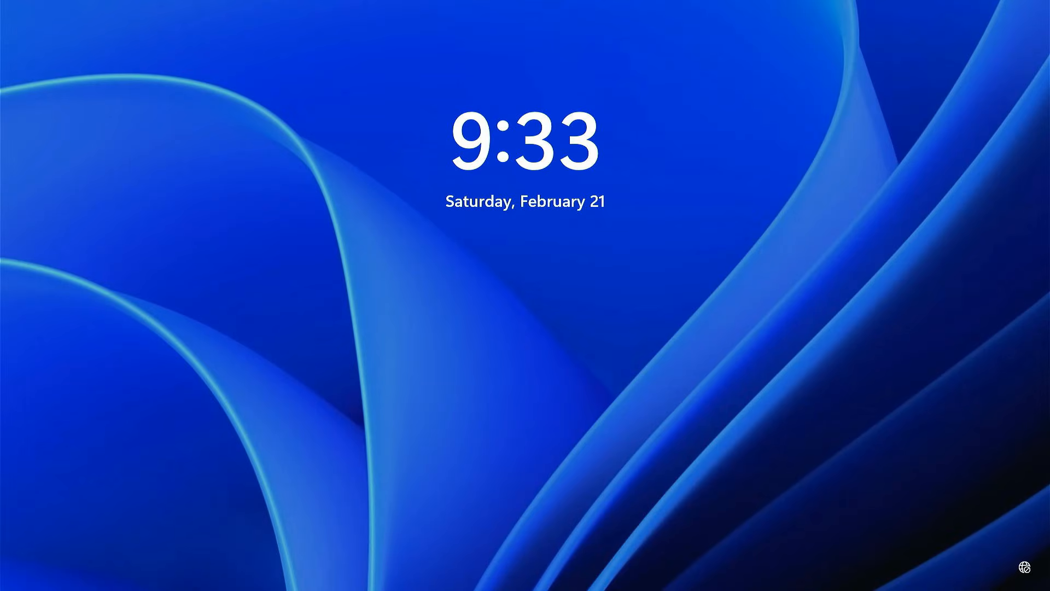
key("space")
type("****")
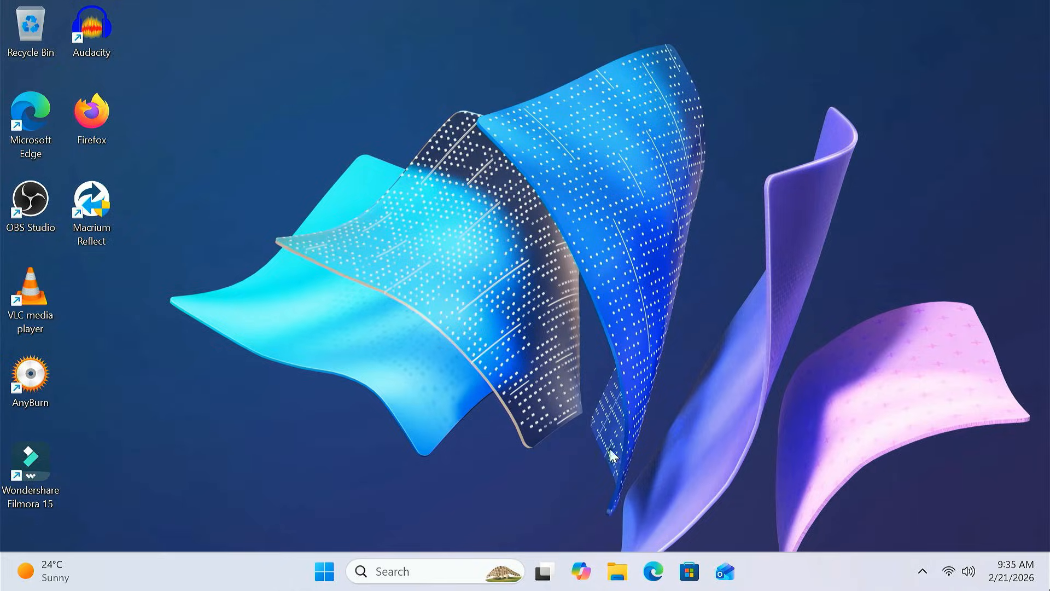
Step: Check the contents of the connected Local Disk (D:) and Sandisk USB (F:) drives in File Explorer
left_click(629, 573)
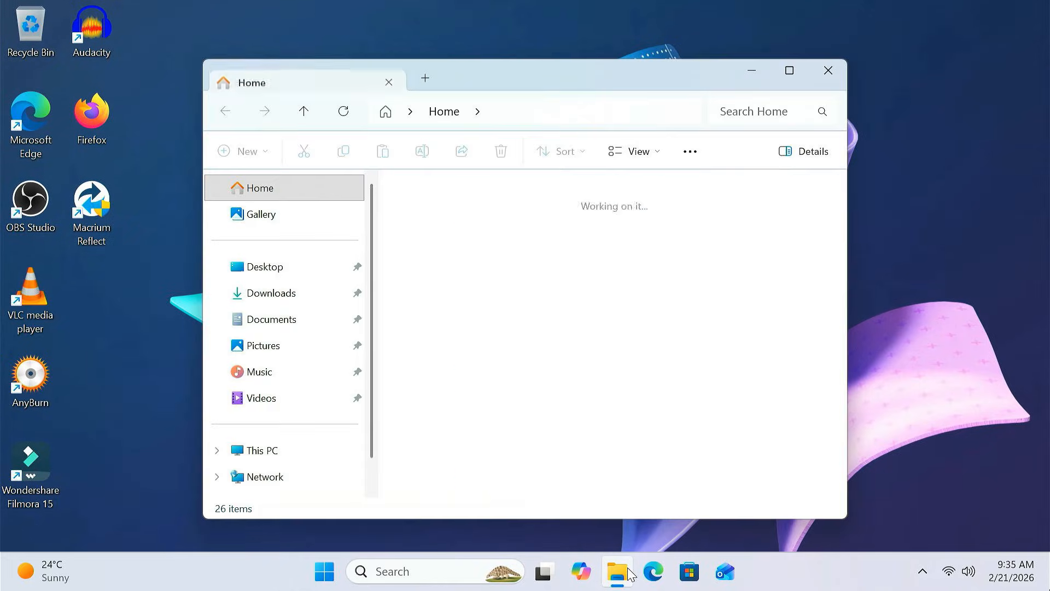
left_click(319, 452)
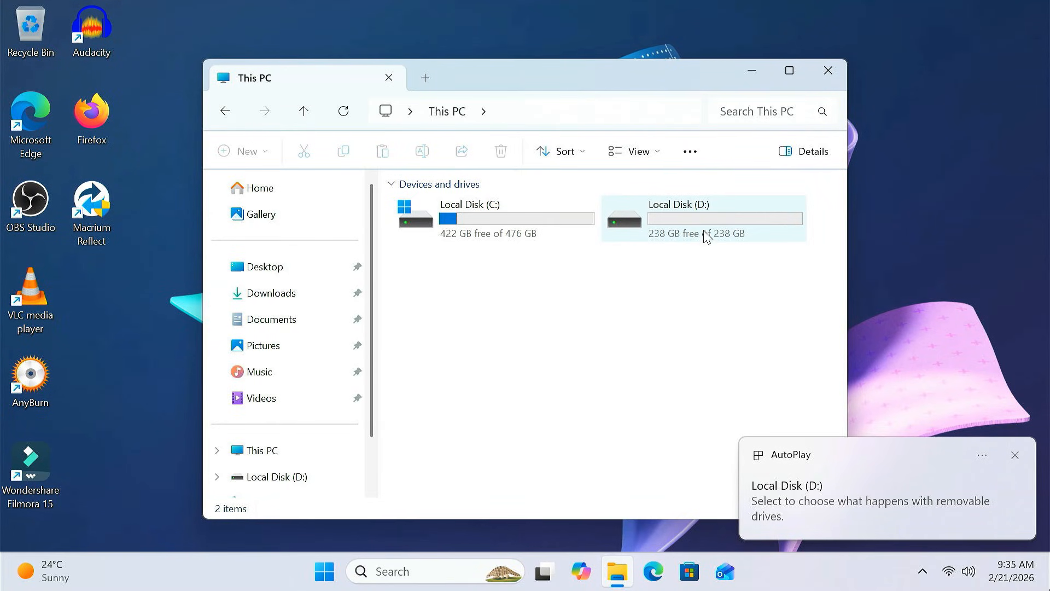
left_click(707, 225)
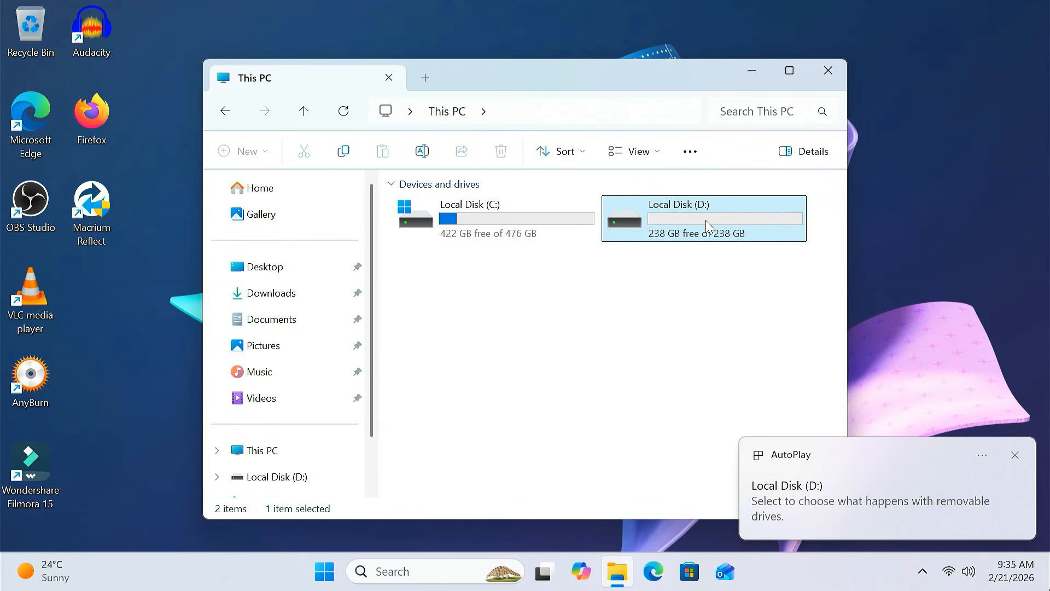
double_click(706, 226)
left_click(233, 114)
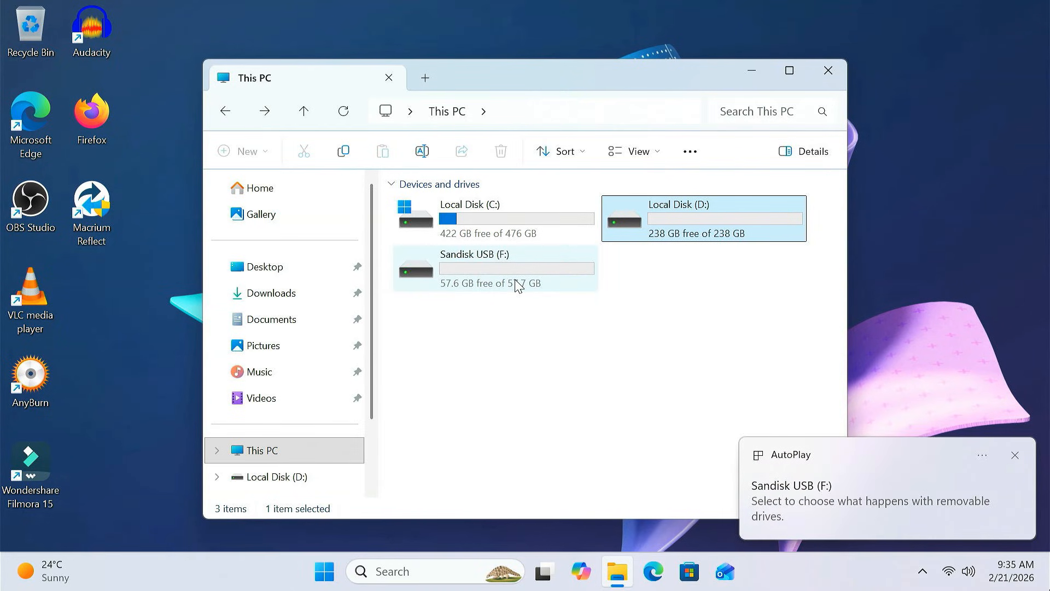
double_click(528, 269)
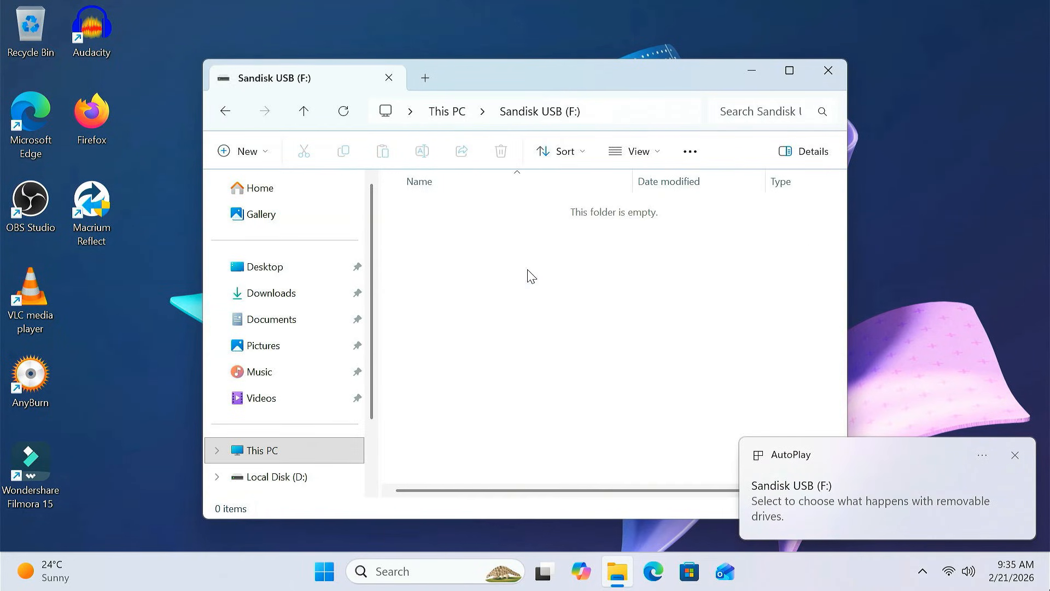
Step: Close File Explorer, launch Macrium Reflect with permission to make changes, and accept the Light Mode interface theme
left_click(231, 117)
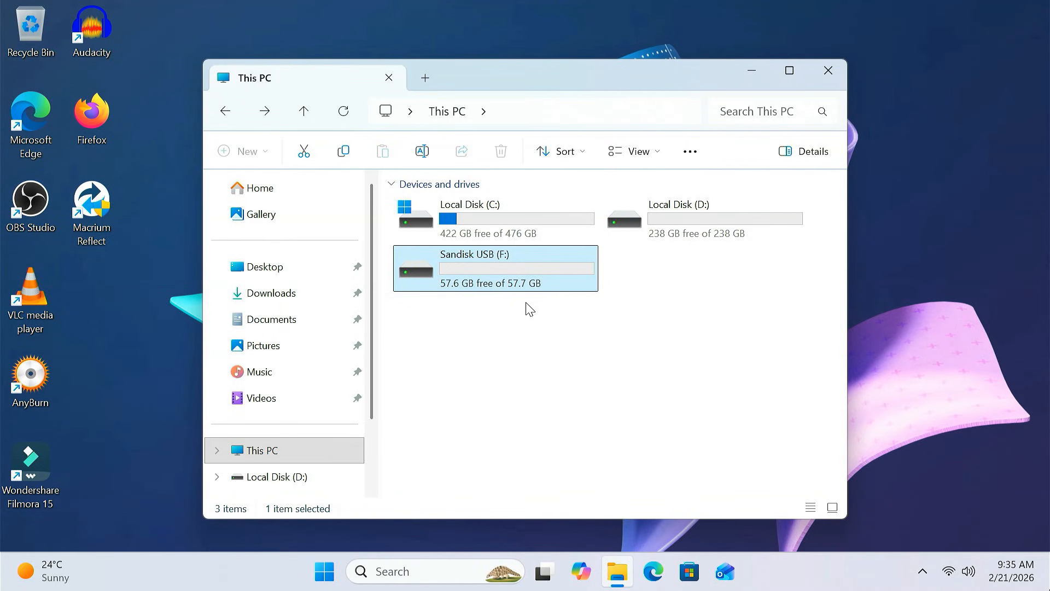
left_click(828, 70)
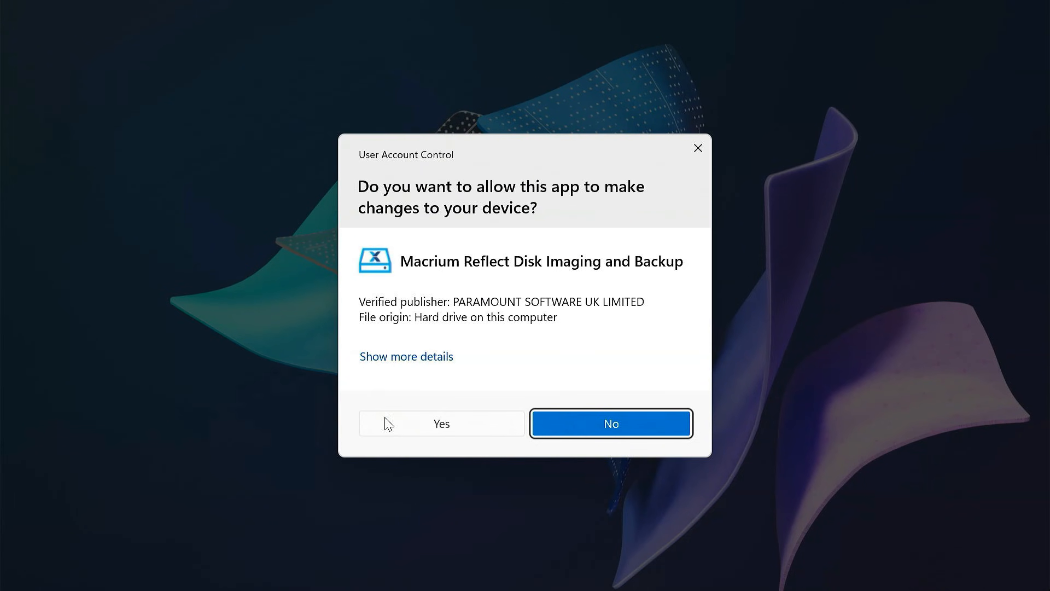
left_click(385, 417)
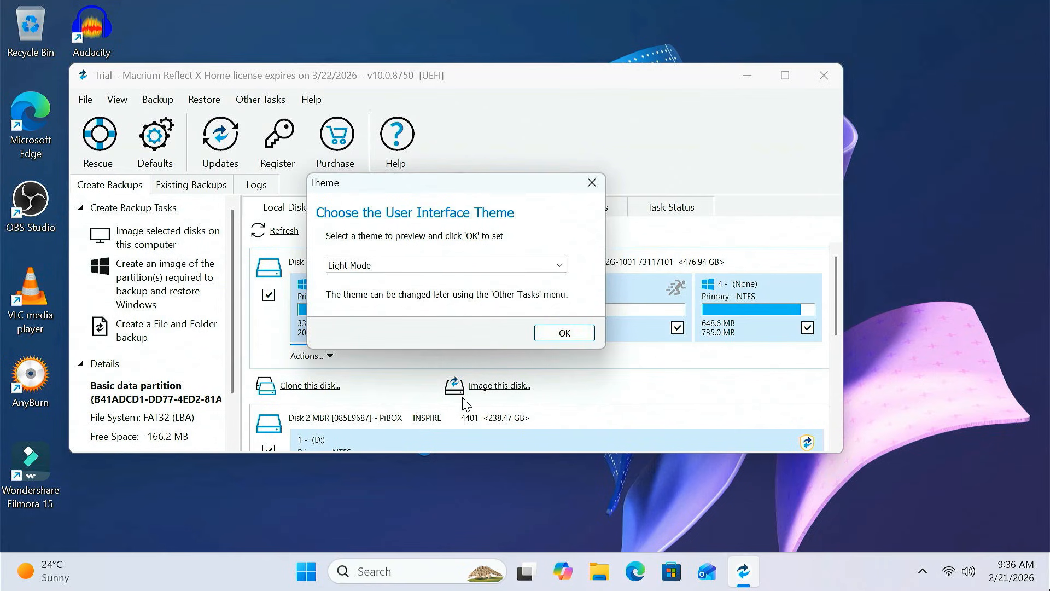
left_click(563, 332)
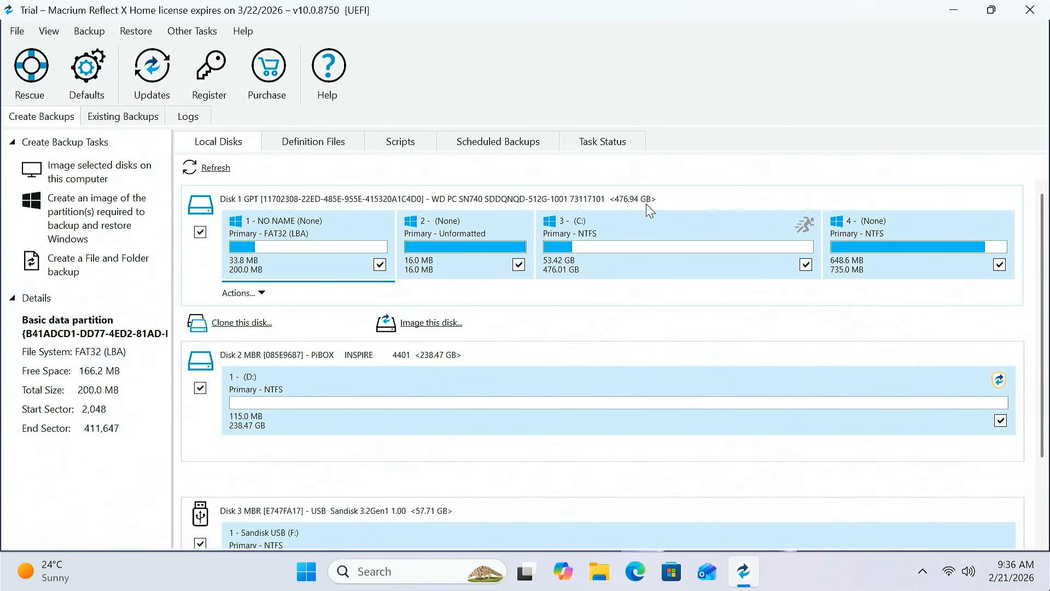
Step: Inspect the individual partitions of Disk 1, including the Windows (C:) partition, in the local disks list
left_click(488, 230)
left_click(621, 236)
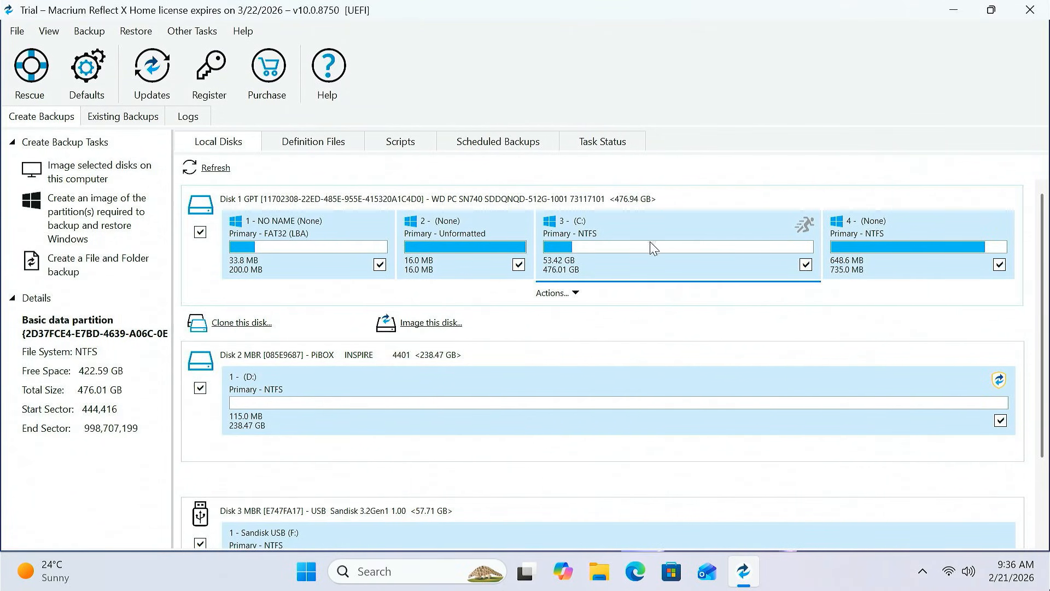
left_click(903, 230)
left_click(692, 253)
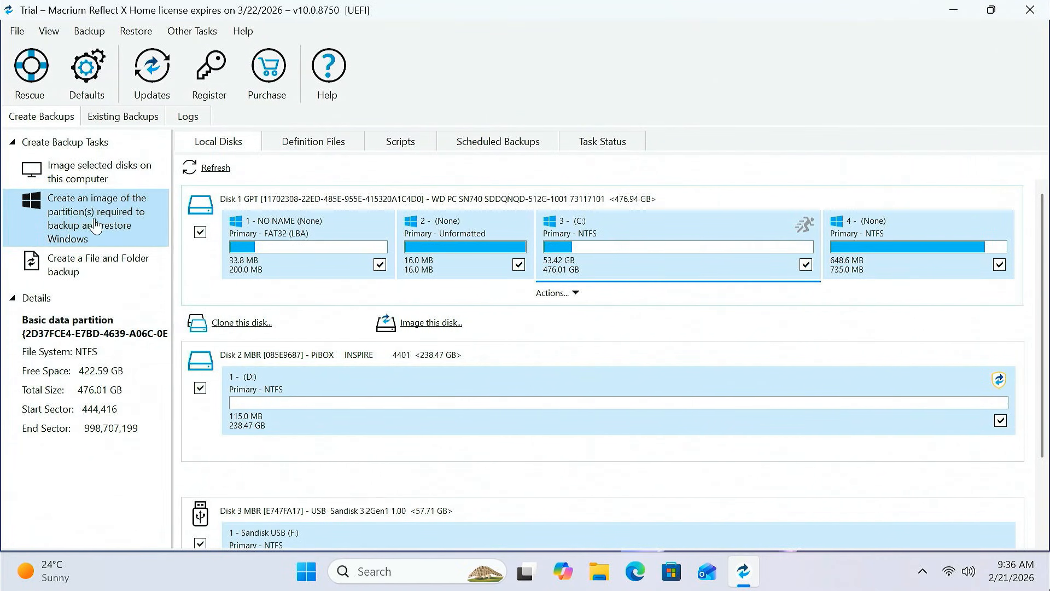
Step: Start an image of the partitions required for Windows, with Local Disk (D:) as destination folder and Windows Backup as file name
left_click(116, 239)
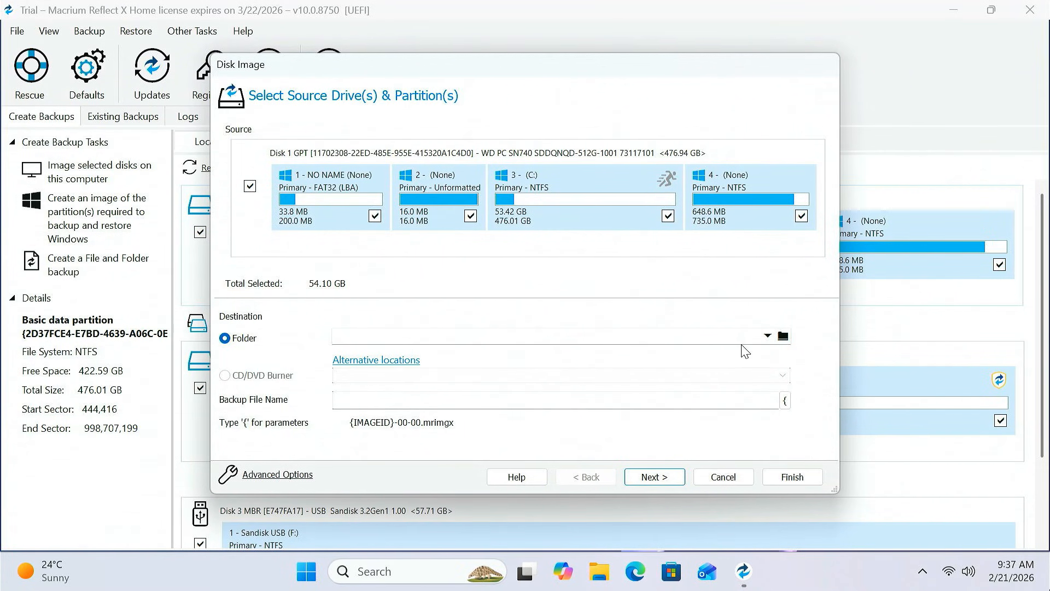
left_click(783, 336)
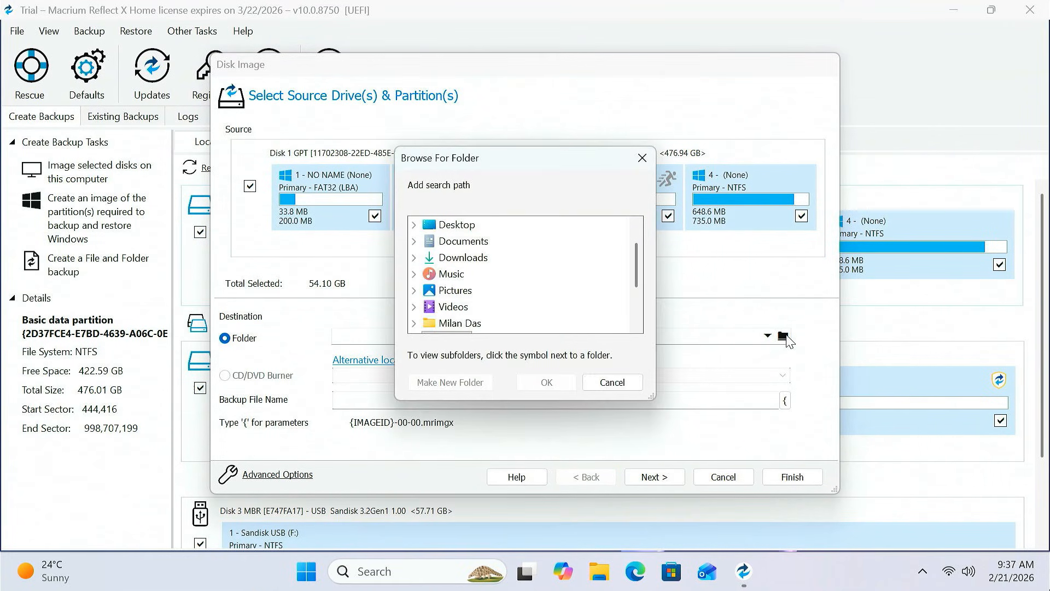
scroll(518, 290, "down", 1)
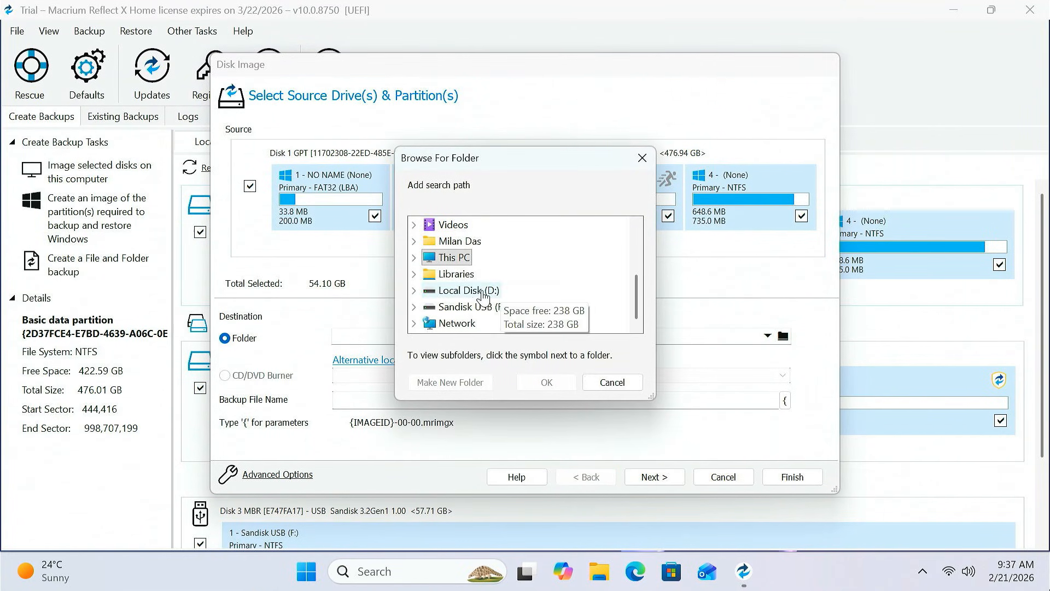
left_click(467, 293)
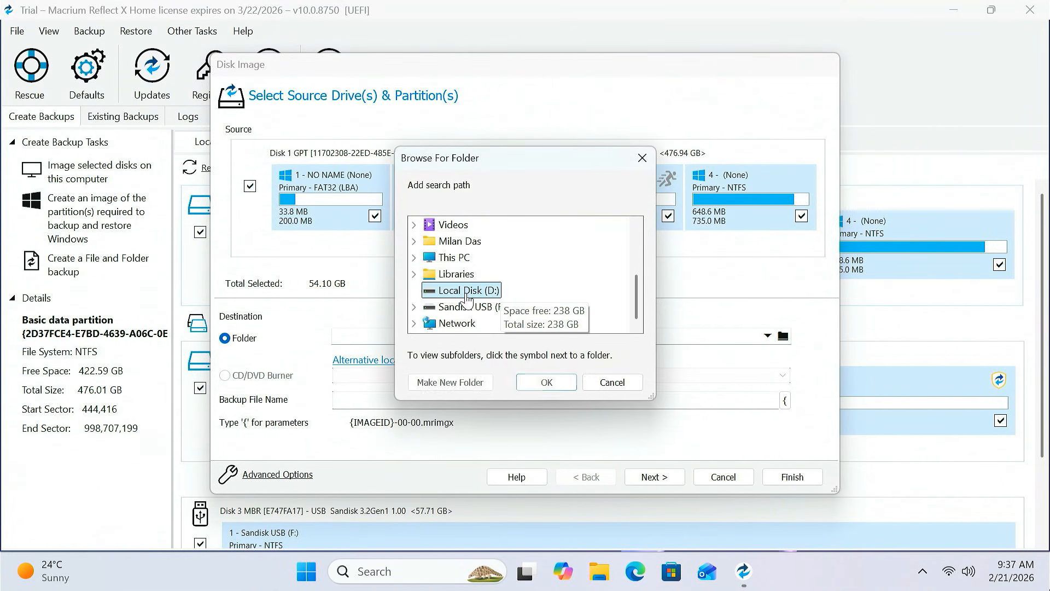
left_click(563, 383)
left_click(370, 401)
type("Windows Backup")
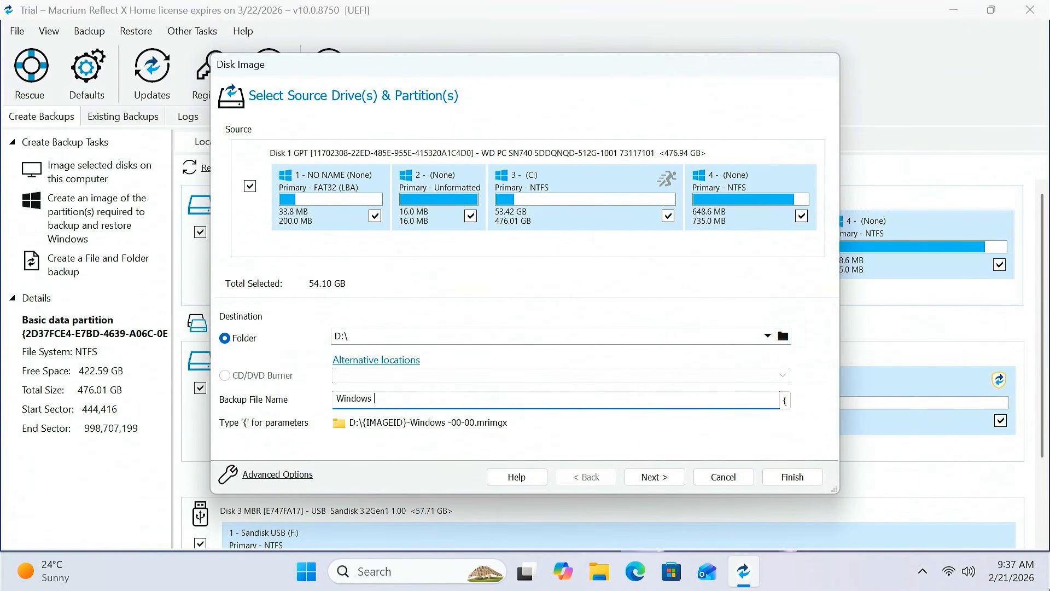
left_click(641, 485)
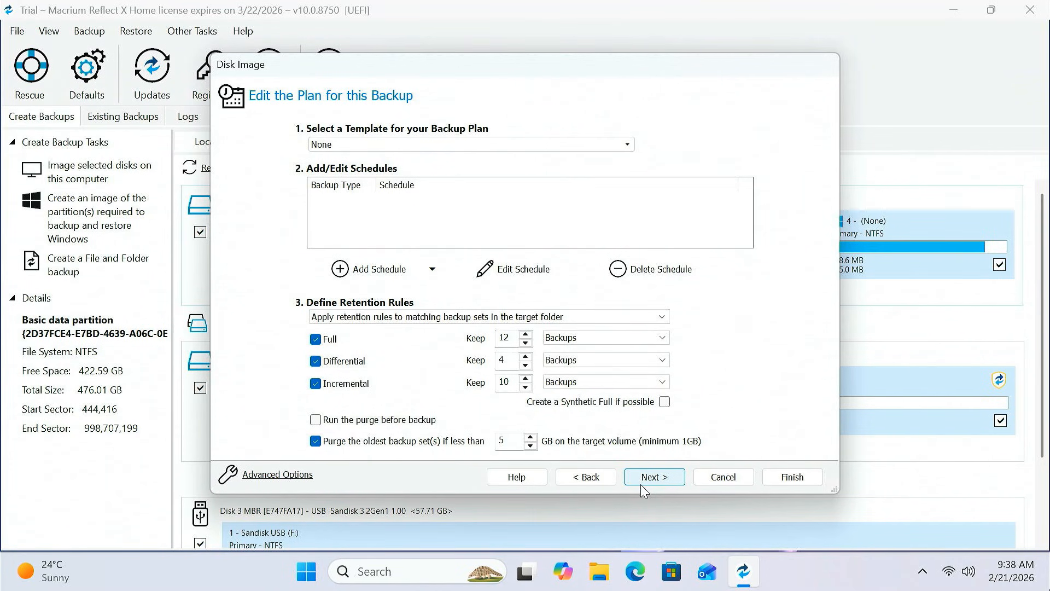
Step: Keep the backup plan template at None with the default retention rules and proceed to the imaging summary
left_click(345, 145)
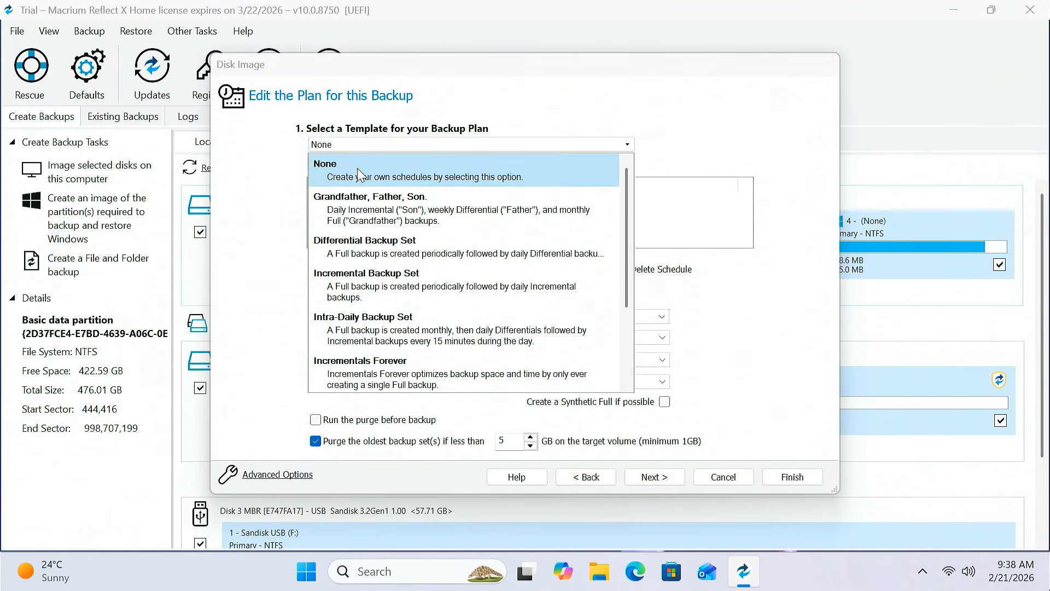
left_click(357, 169)
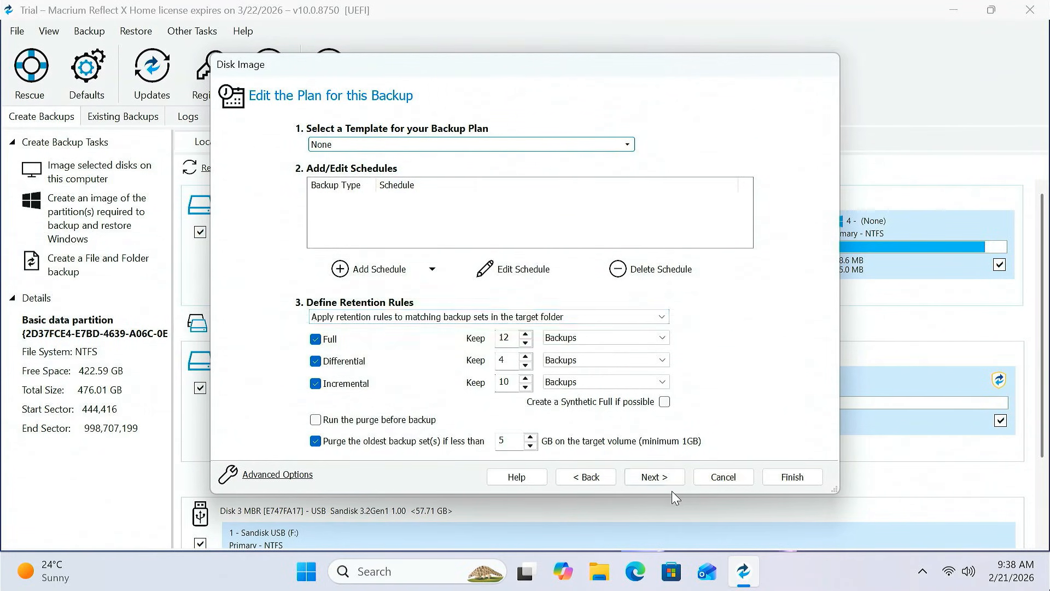
left_click(658, 477)
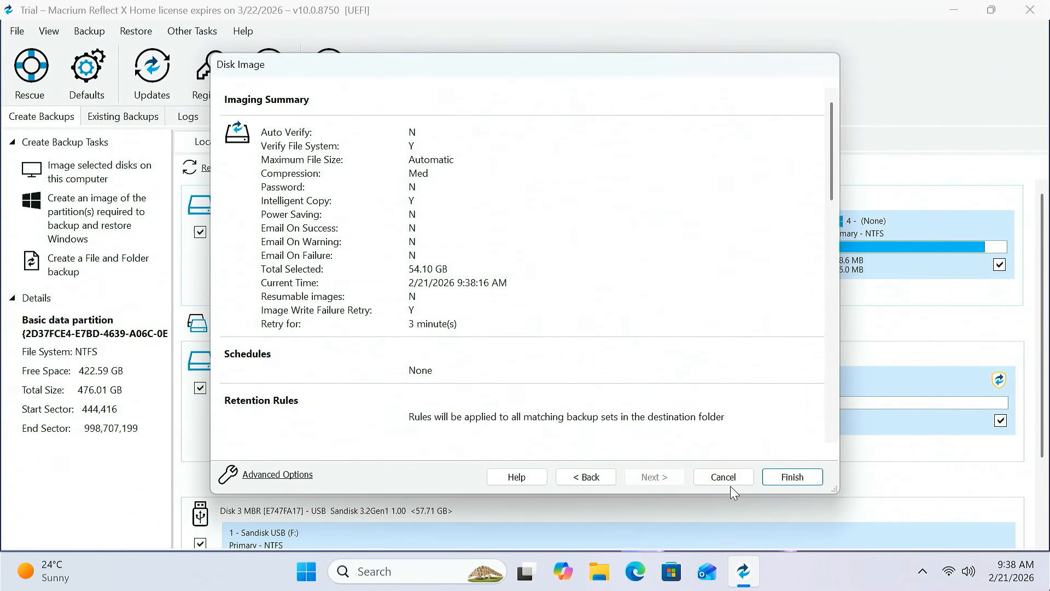
Step: Run the backup immediately, save its definition file as My Backup, and close the progress window after completion
left_click(778, 484)
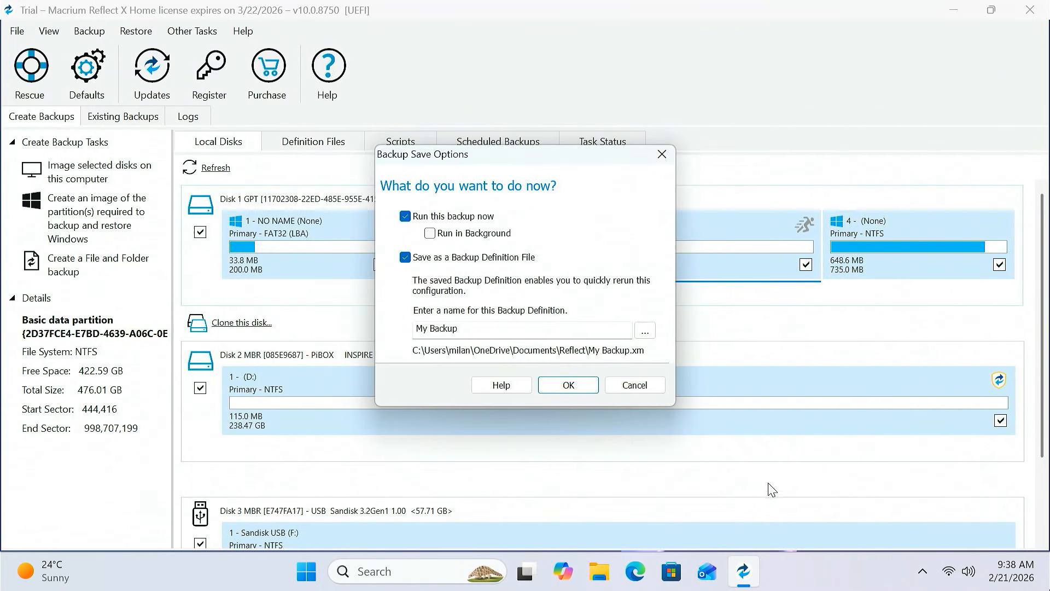
left_click(569, 386)
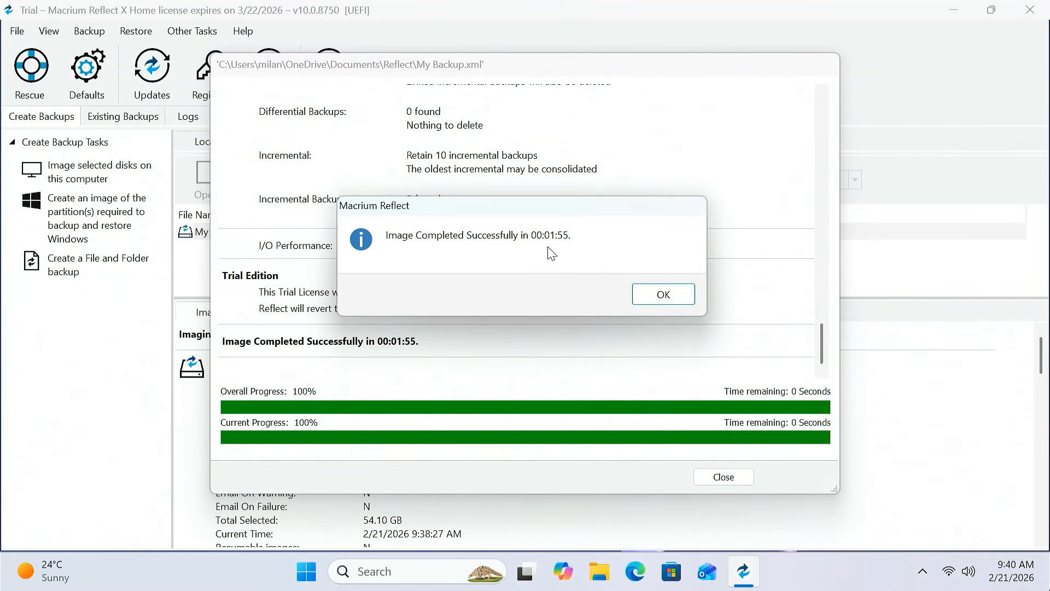
left_click(661, 298)
left_click(725, 478)
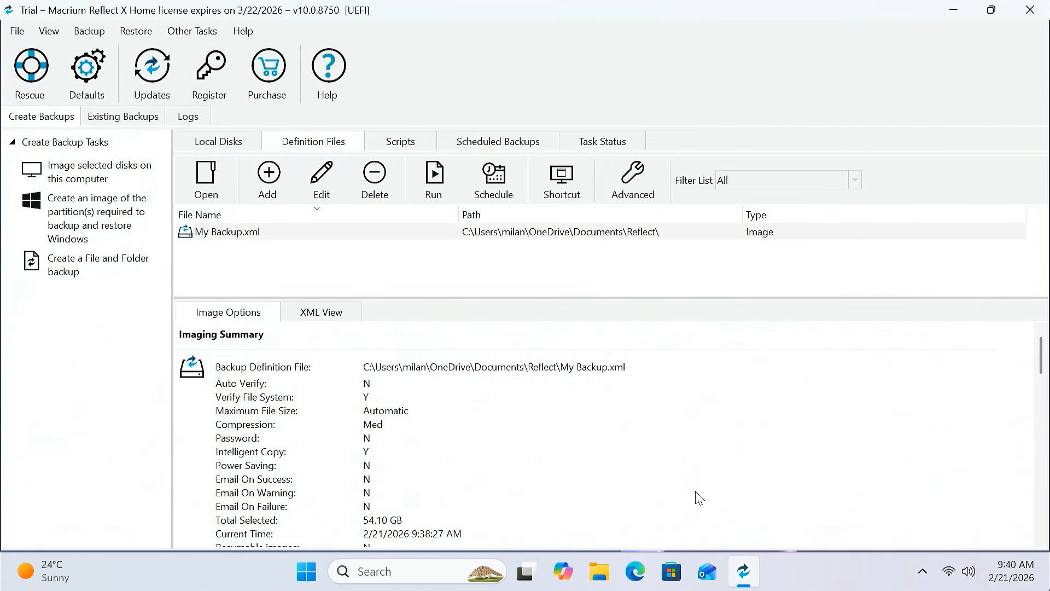
Step: Check the Windows Backup image file on Local Disk (D:) and locate the Sandisk USB (F:) drive in File Explorer
left_click(611, 578)
left_click(347, 457)
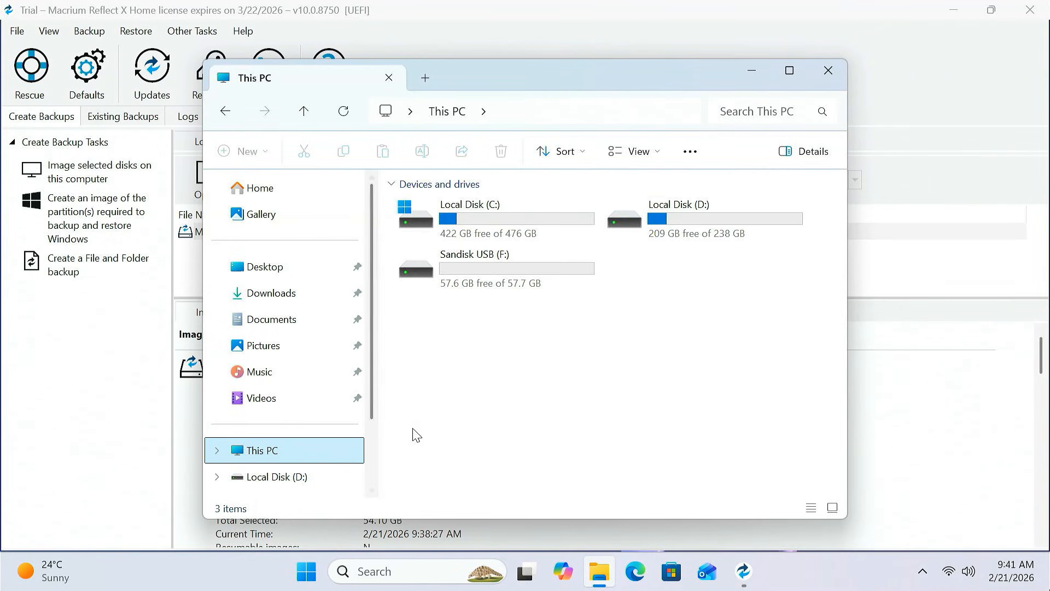
double_click(668, 219)
left_click(526, 208)
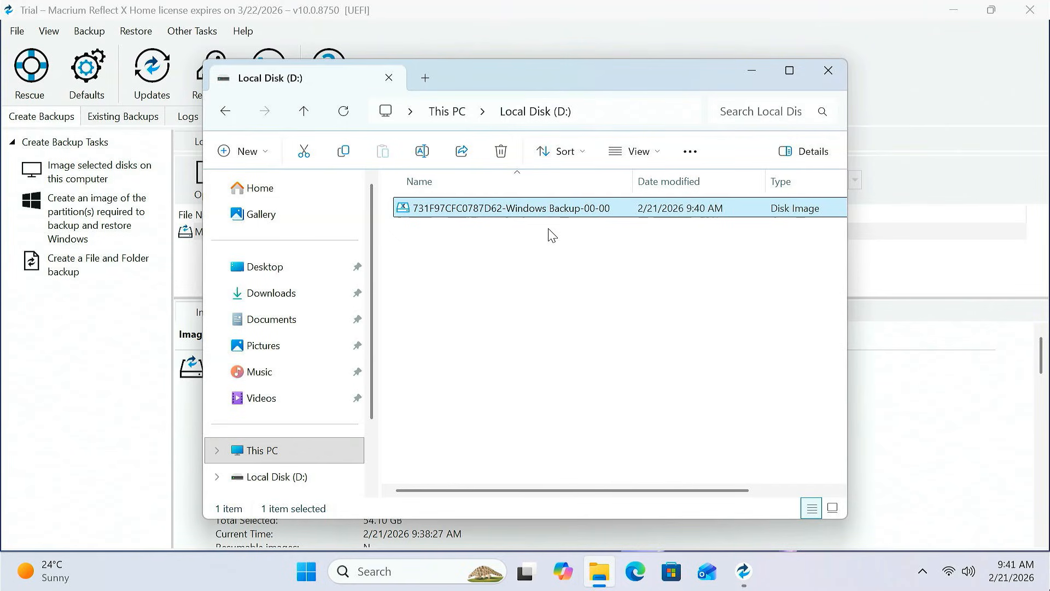
left_click(225, 112)
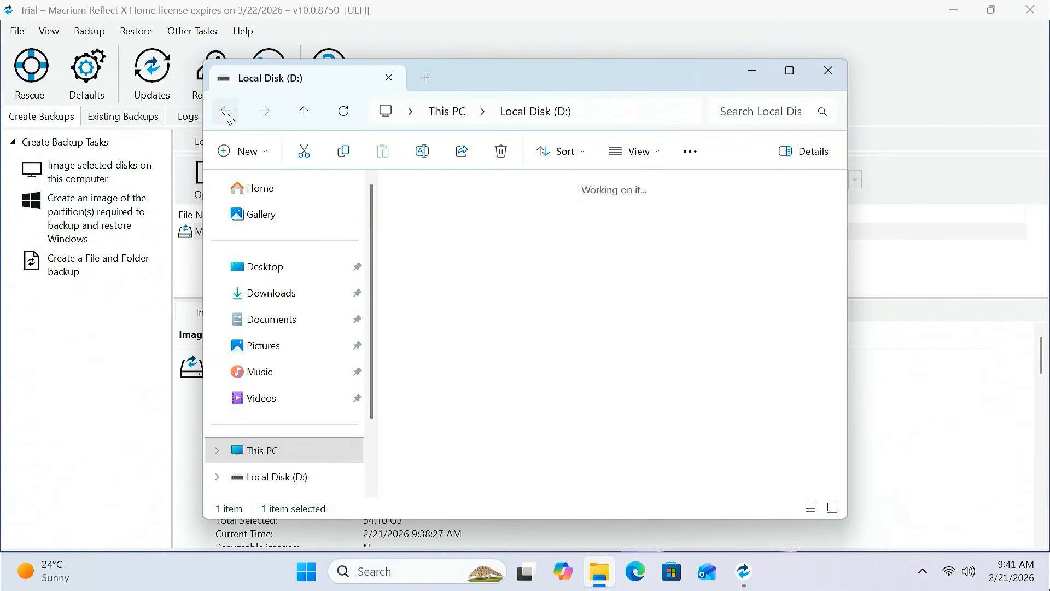
left_click(458, 261)
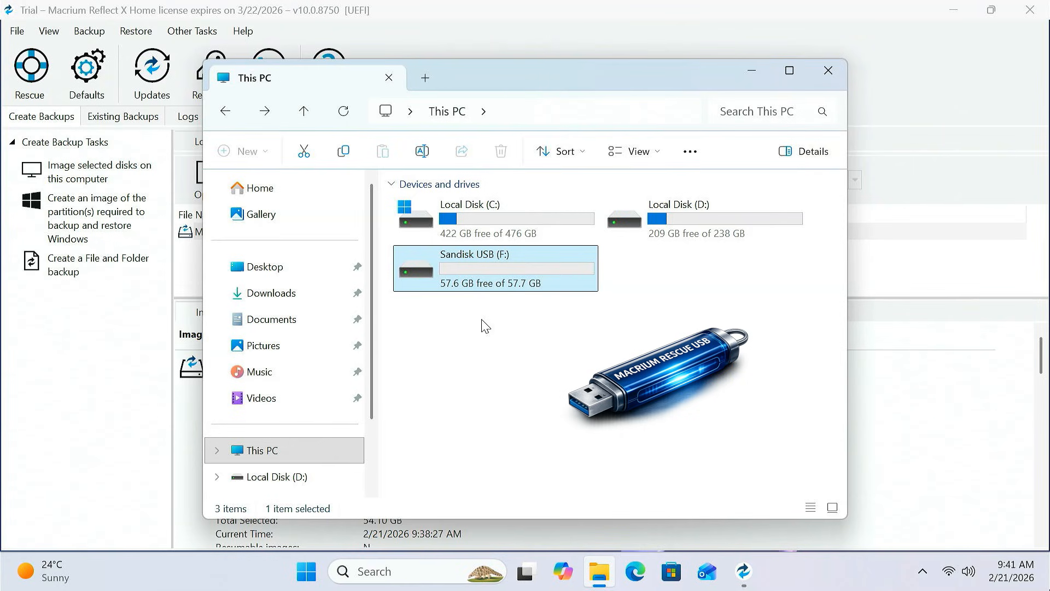
left_click(827, 82)
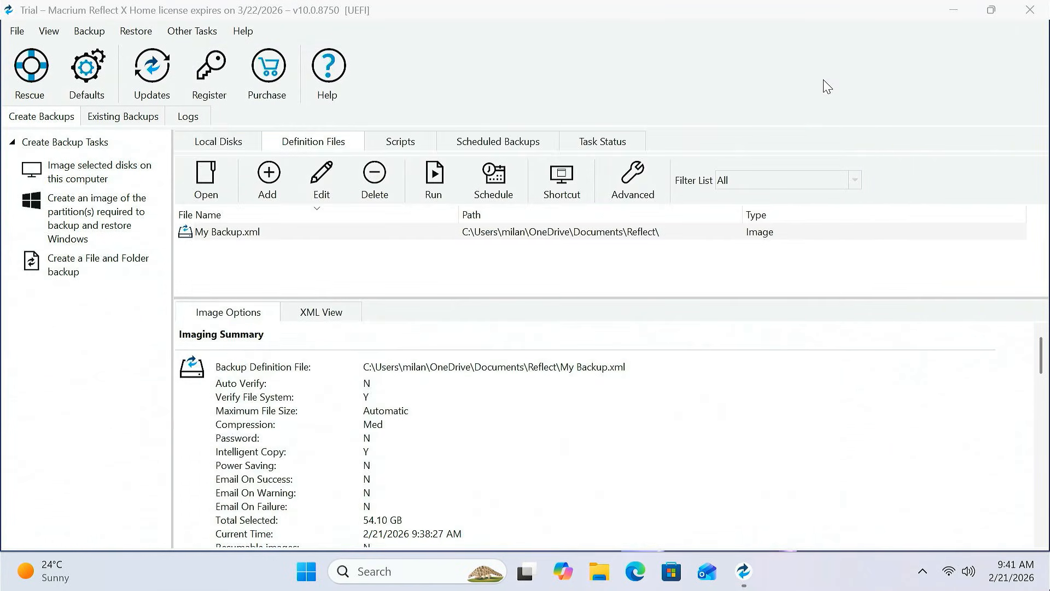
Step: Build Macrium rescue media on the Sandisk USB flash drive (F:), confirming its format, and close the builder
left_click(39, 74)
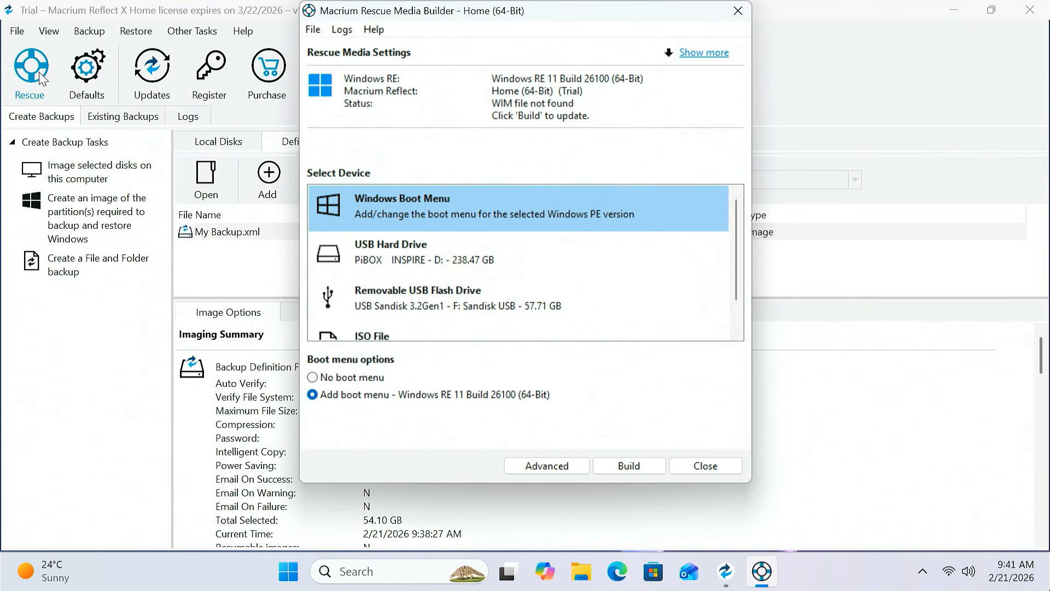
left_click(445, 297)
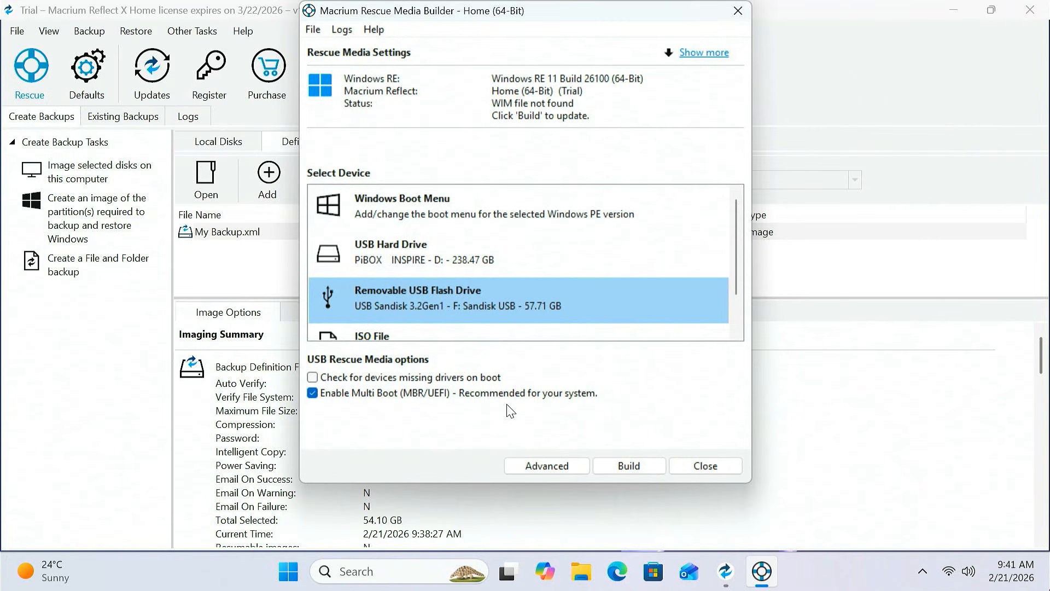
left_click(642, 471)
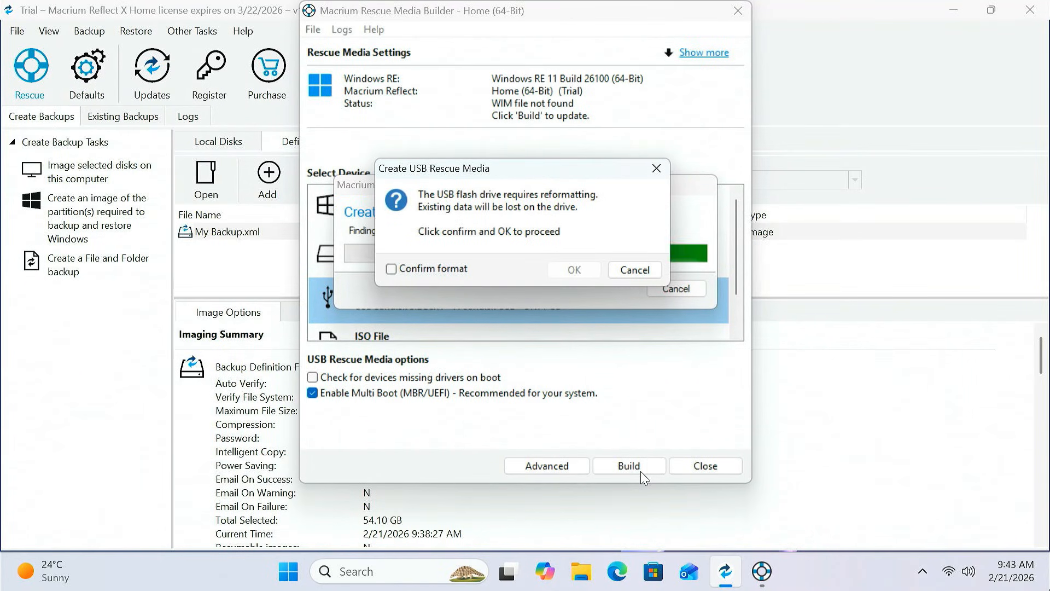
left_click(392, 268)
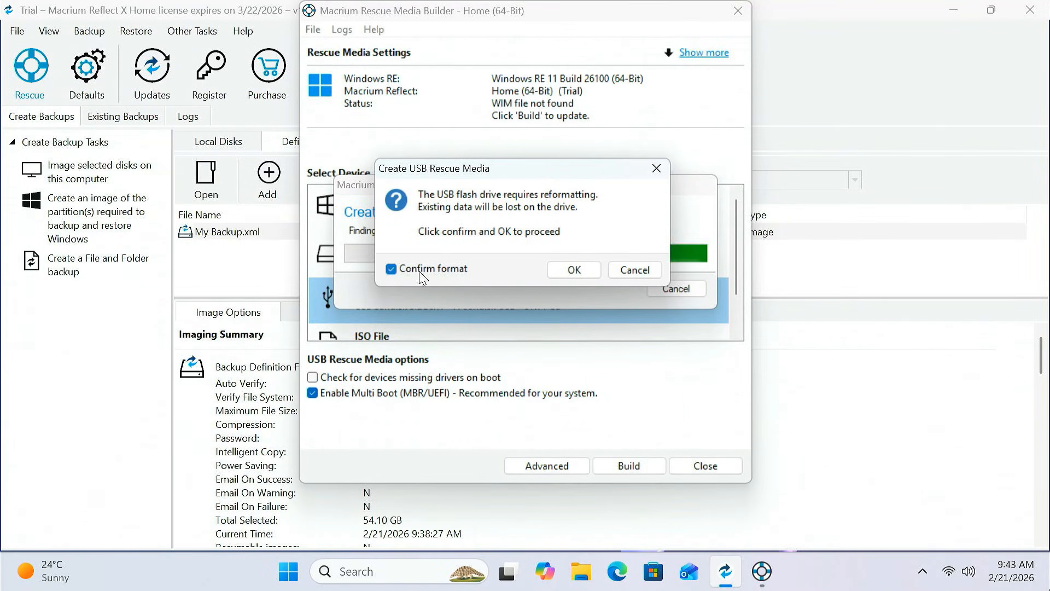
left_click(570, 273)
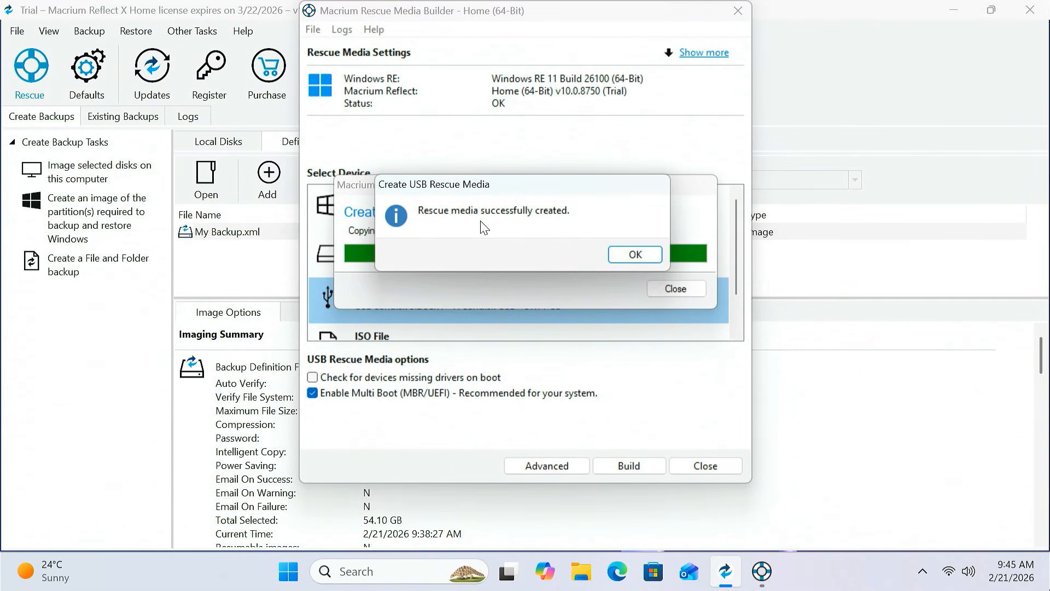
left_click(634, 258)
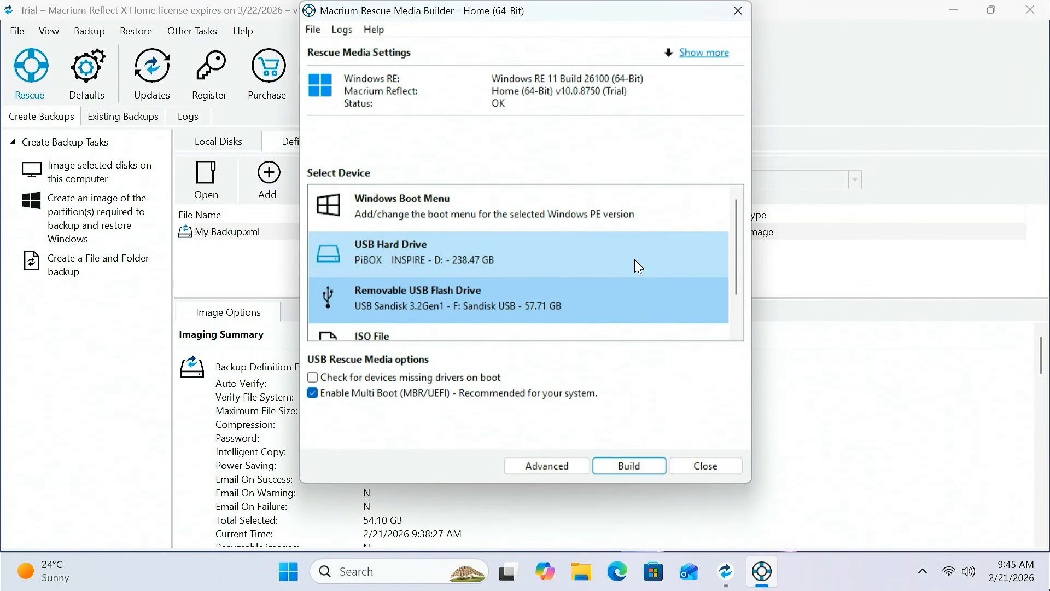
left_click(737, 11)
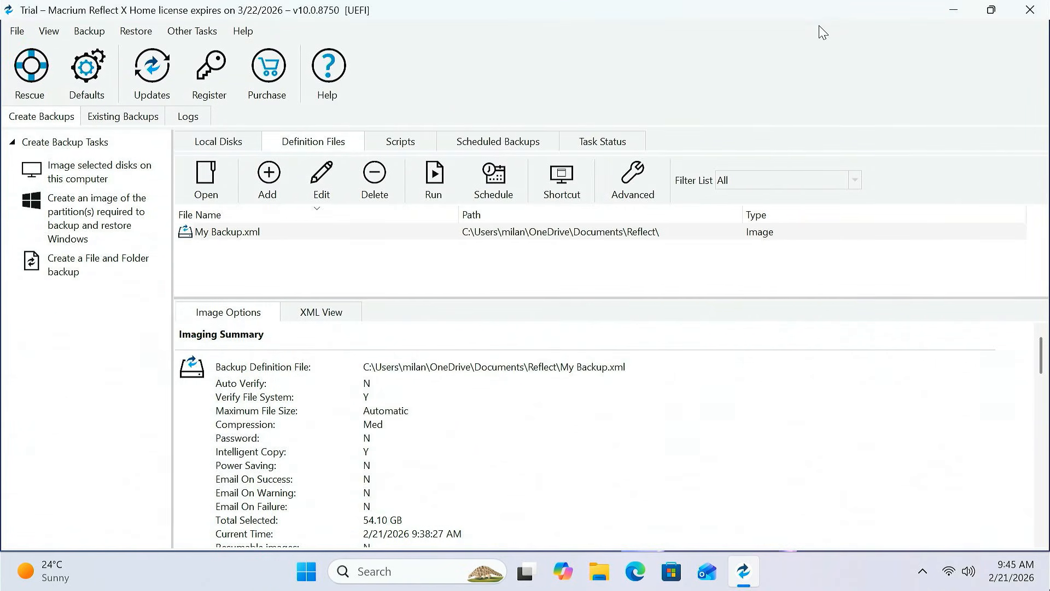
Step: Close Macrium Reflect and restart the computer
left_click(1016, 11)
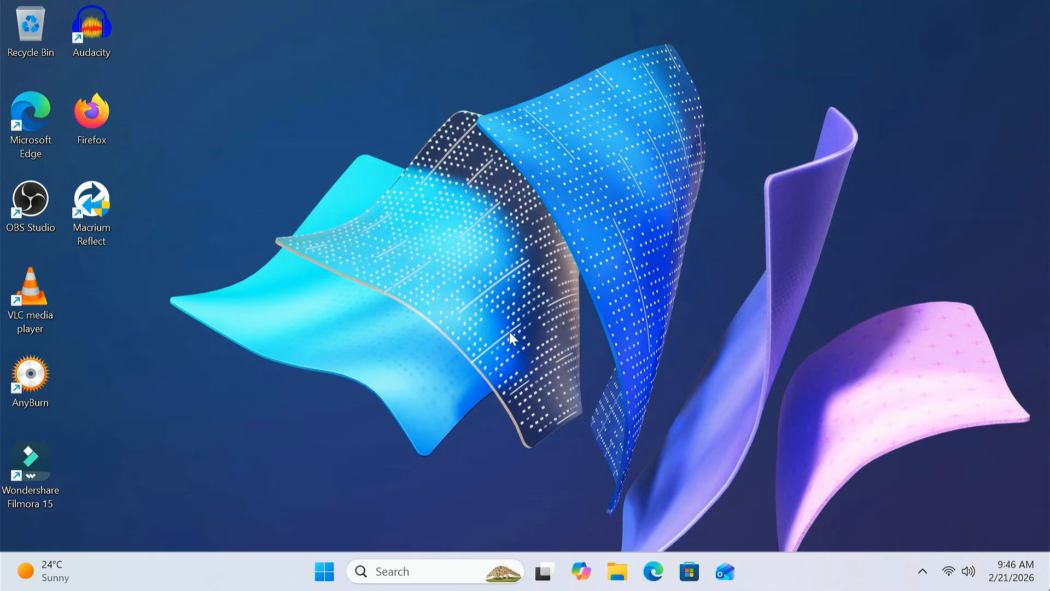
left_click(325, 572)
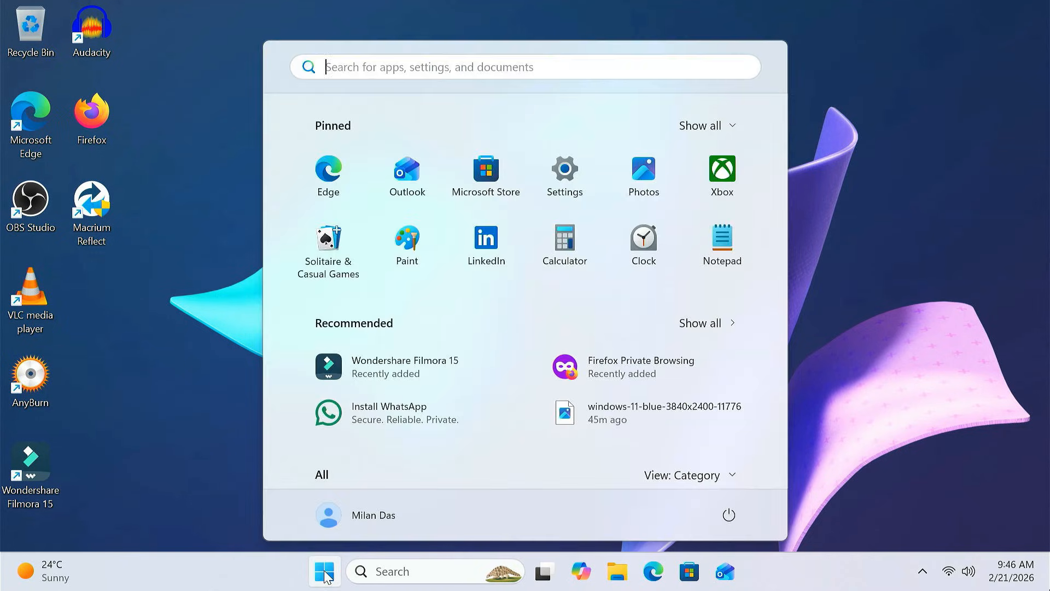
left_click(719, 526)
left_click(730, 478)
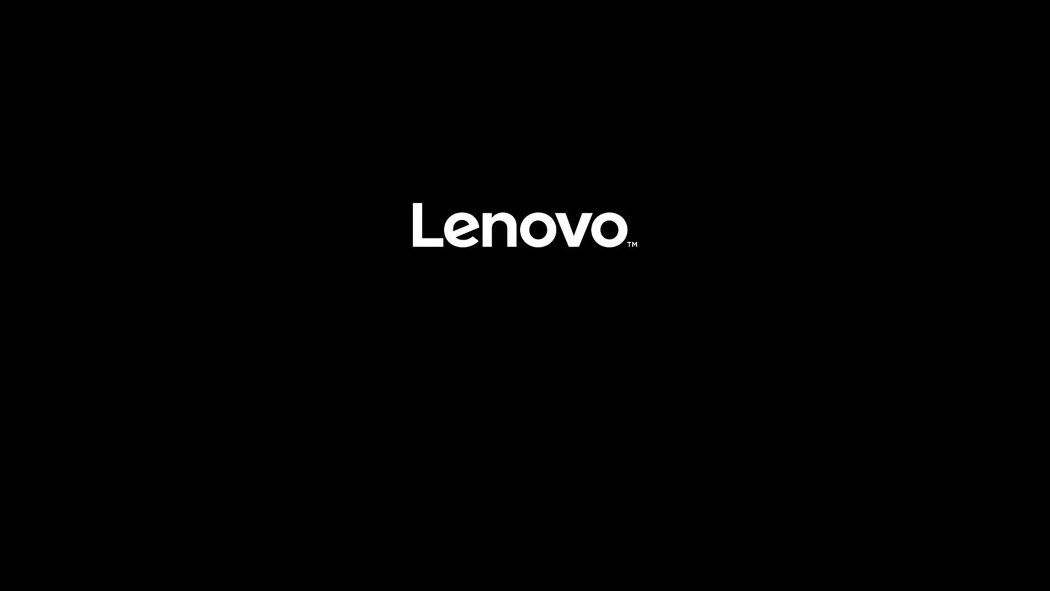
Step: Open the Lenovo boot menu at startup and boot from USB HDD 1 (UEFI: USB, Partition 1)
key("F12")
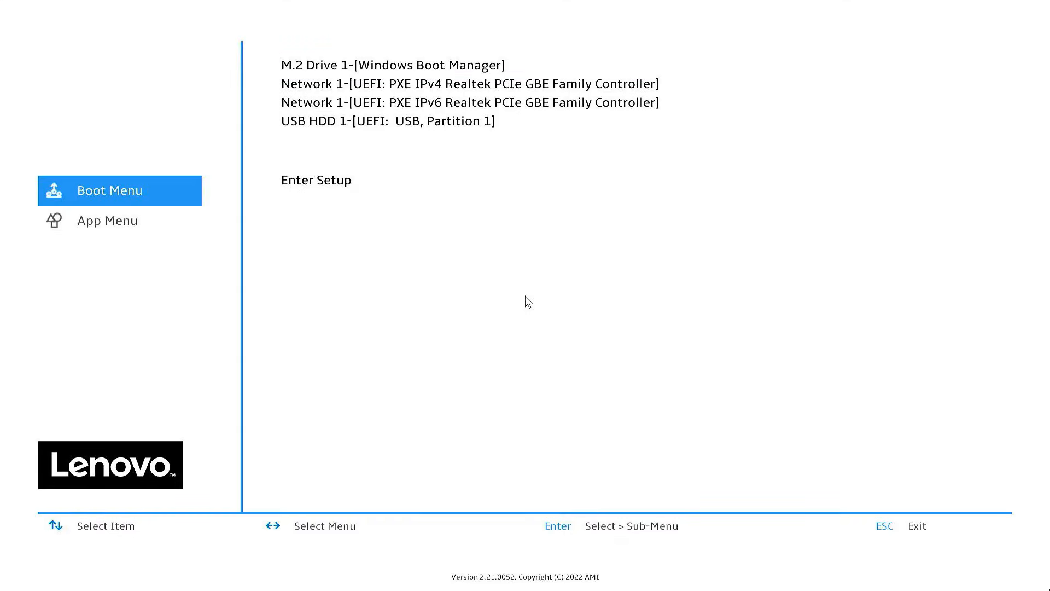
key("Down")
key("Down")
key("Down")
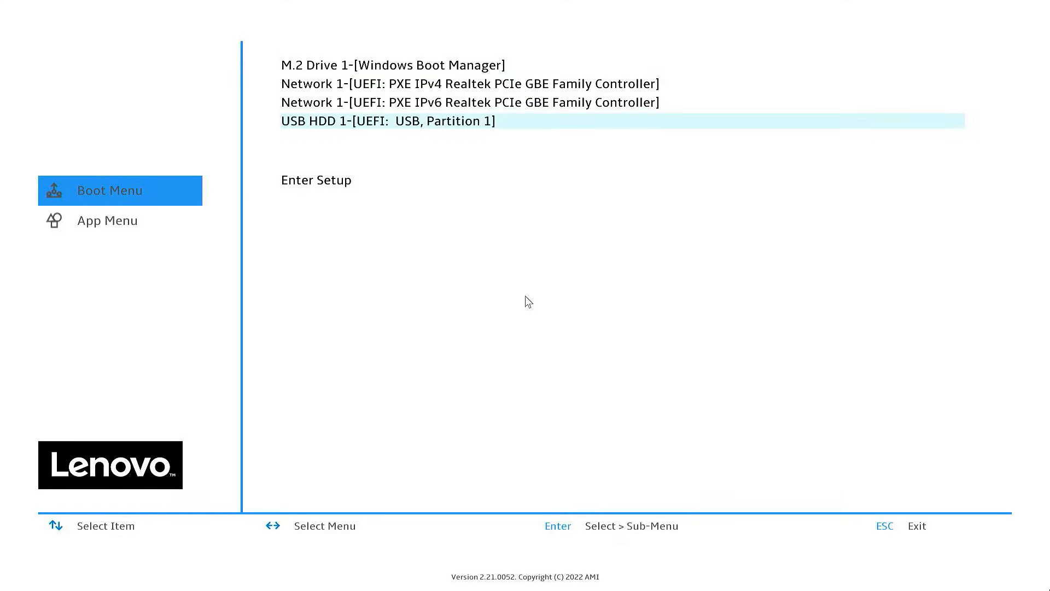
key("Return")
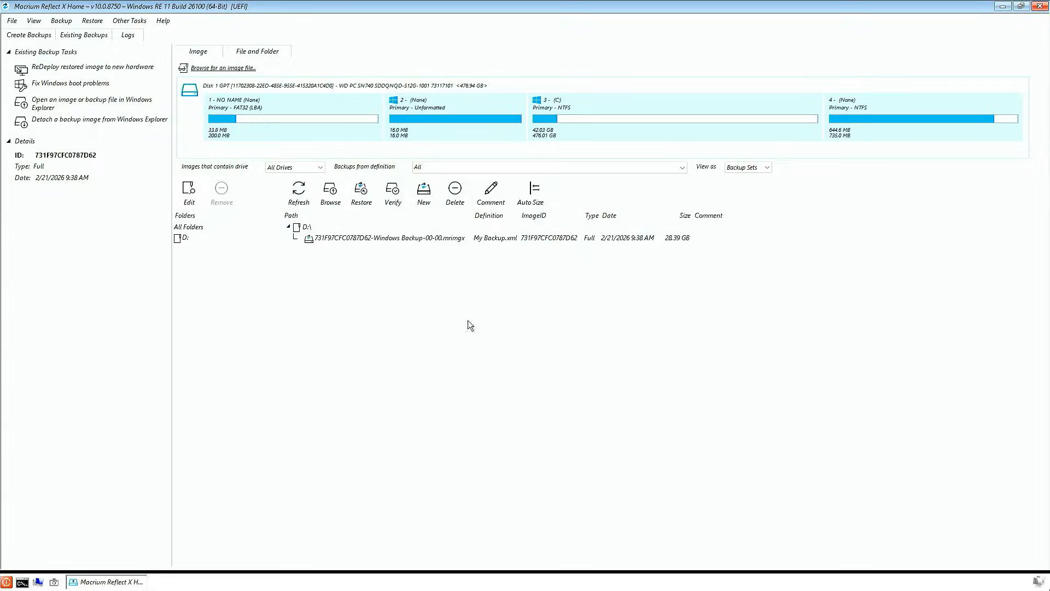
Step: Start diskpart in a command prompt within the rescue environment and list the disks, checking the 476 GB Disk 0
left_click(21, 583)
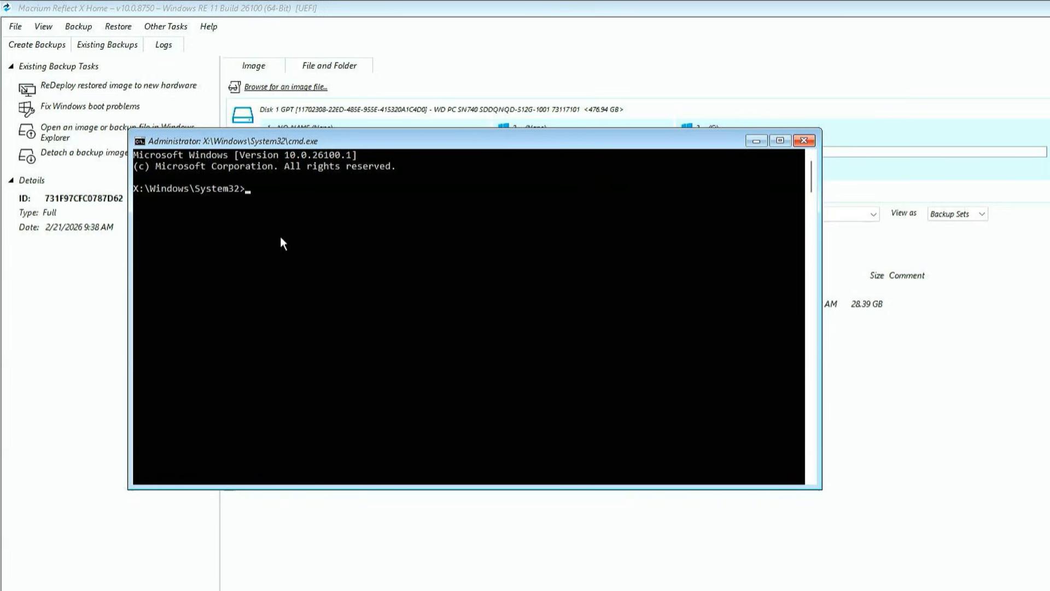
type("diskpart")
key("Return")
type("list disk")
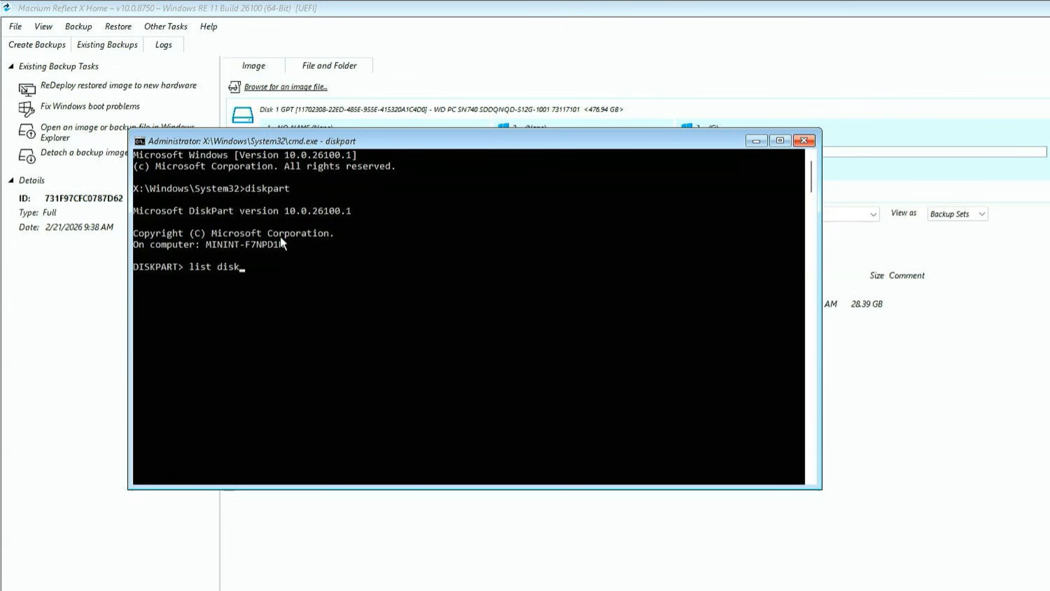
key("Return")
left_click_drag(150, 313, 382, 317)
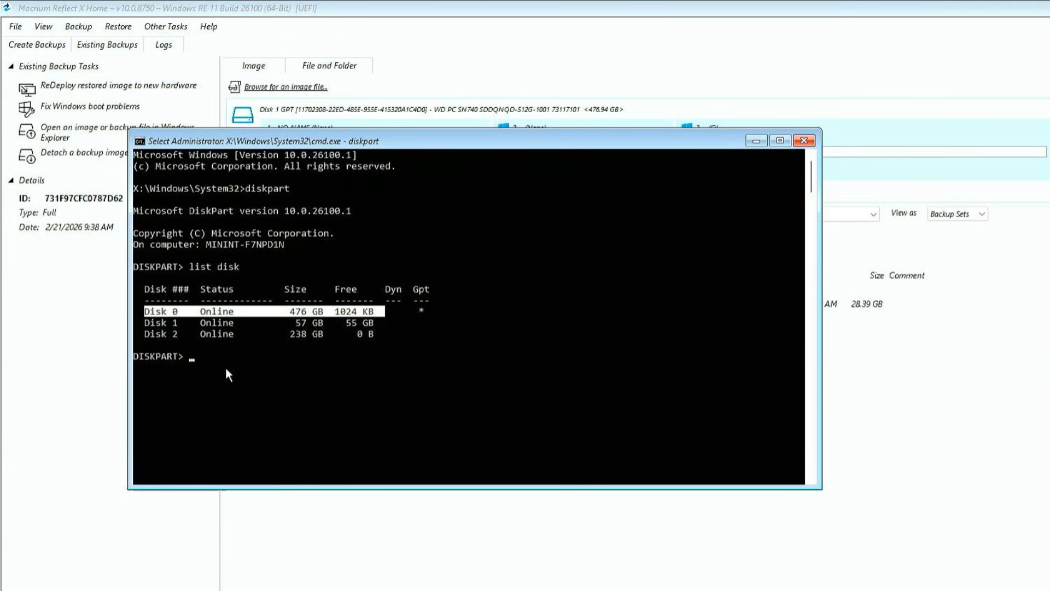
Step: Select disk 0 in diskpart and wipe it with clean, and close the command prompt and Macrium Reflect
type("select disk 0")
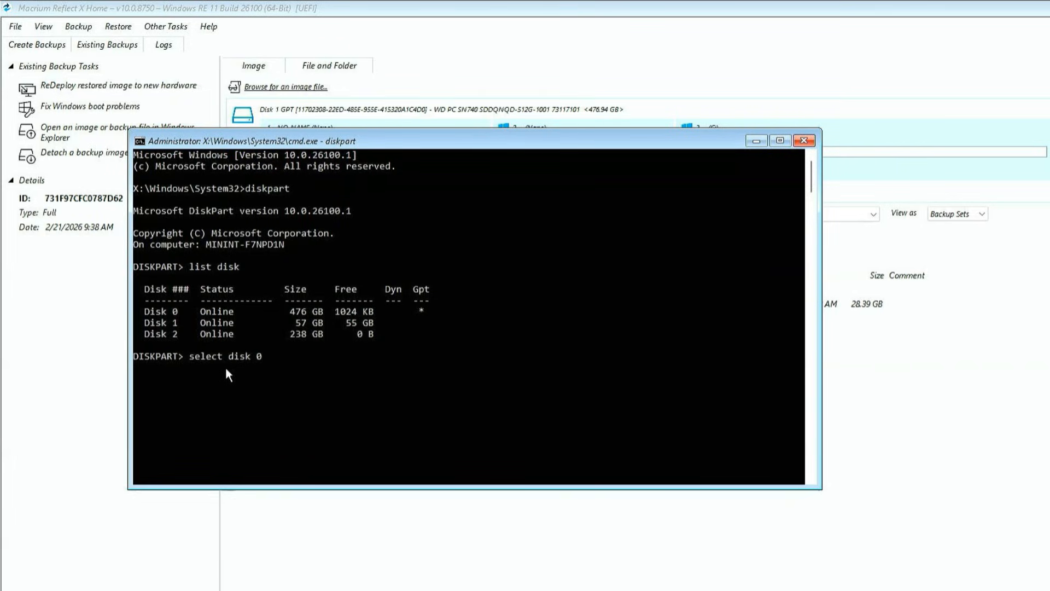
key("Return")
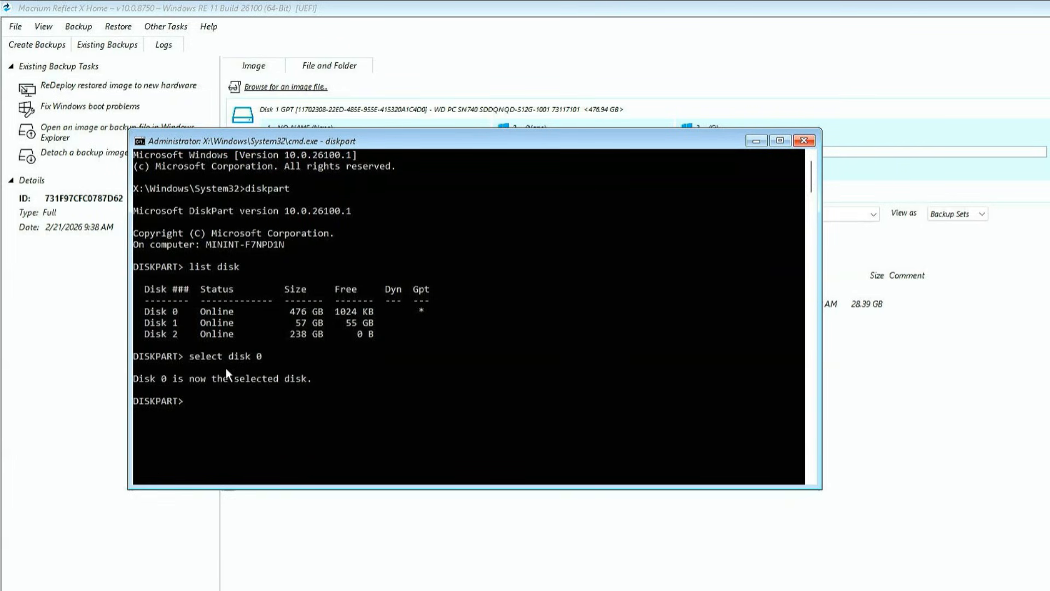
type("clean")
key("Return")
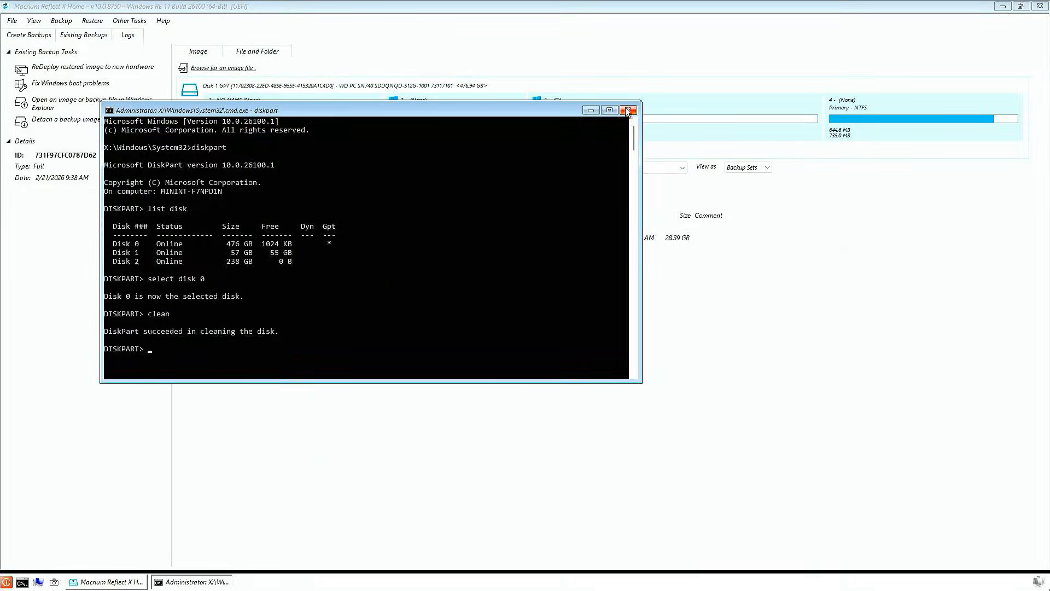
left_click(627, 111)
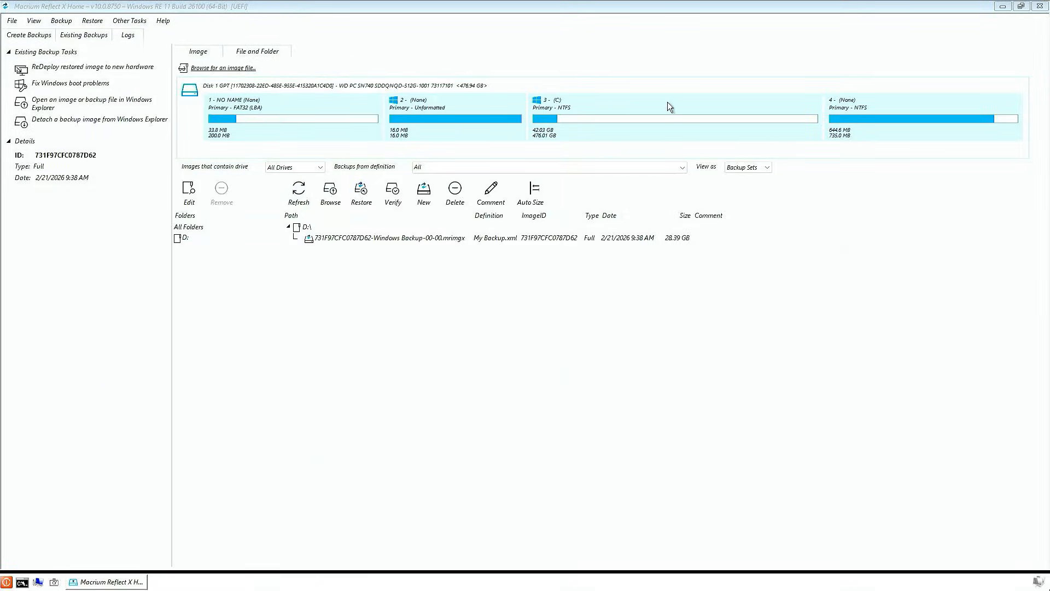
left_click(1044, 6)
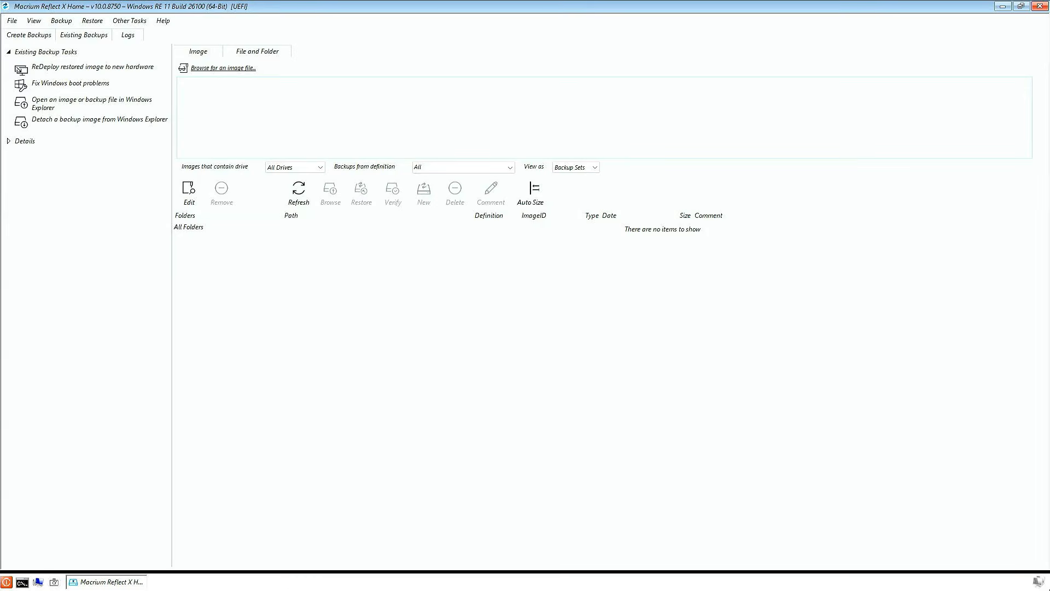
Step: Browse for an image file and load the Windows Backup-00-00.mrimgx image from Local Disk (D:)
left_click(238, 70)
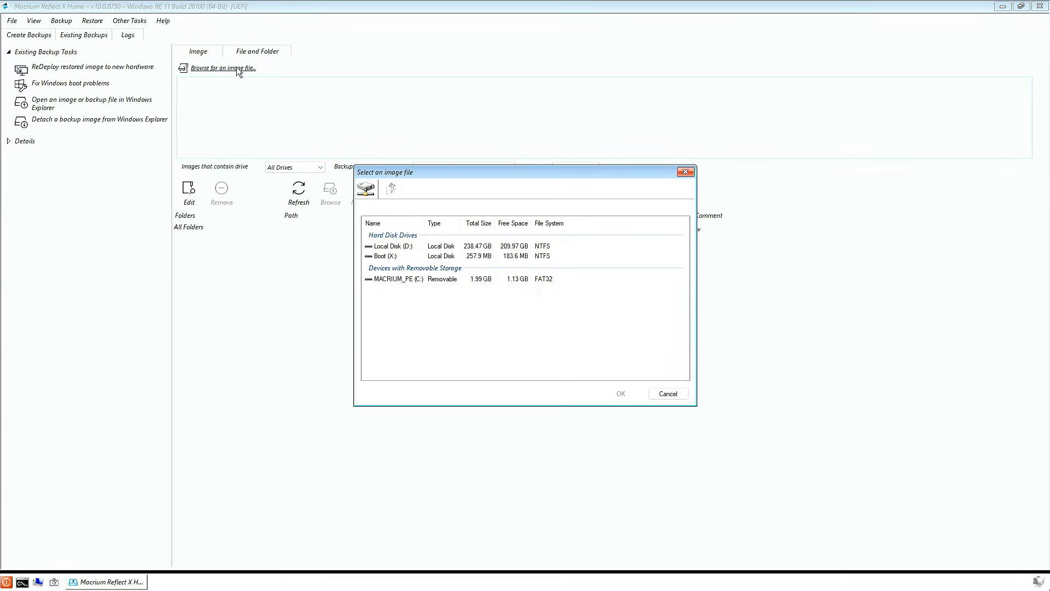
left_click(403, 247)
double_click(403, 247)
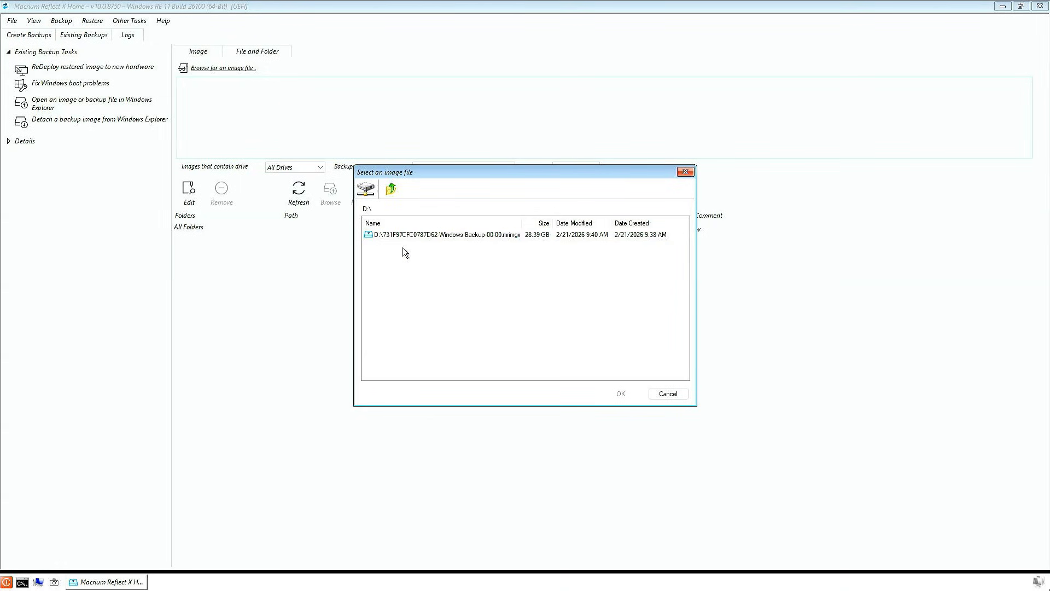
left_click(452, 235)
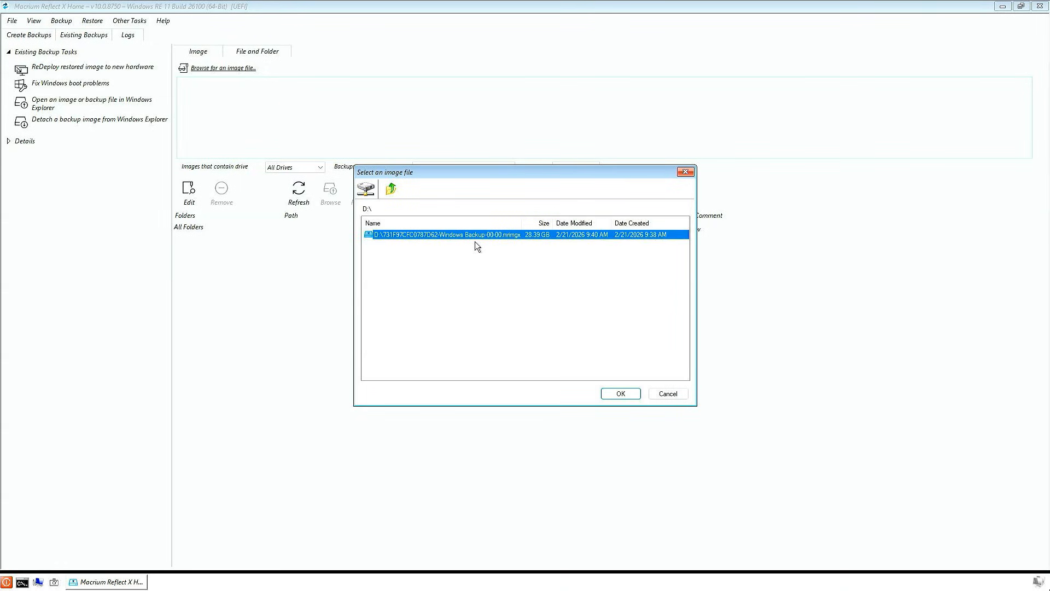
left_click(608, 394)
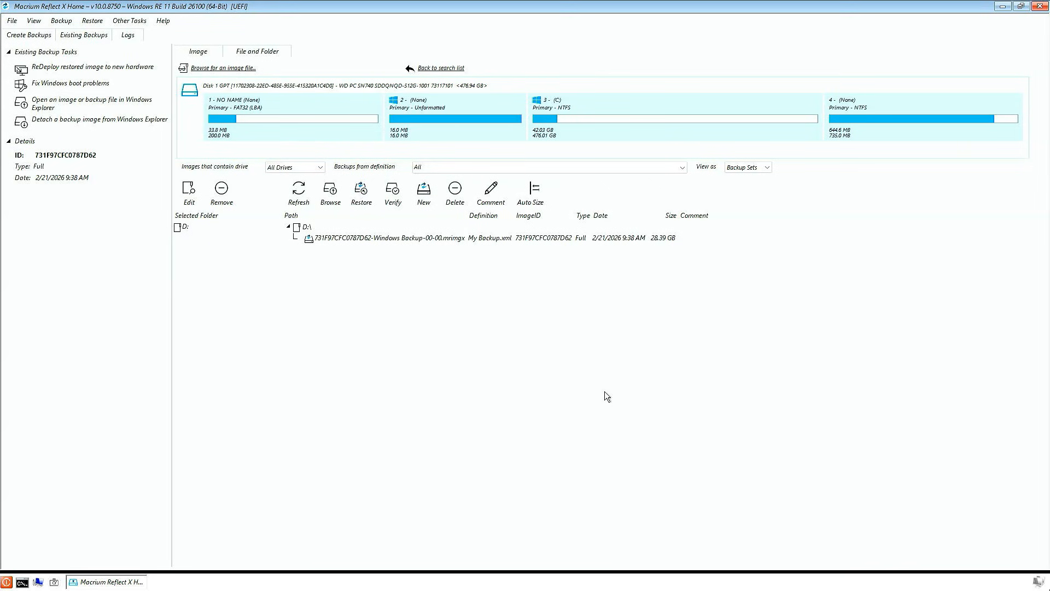
Step: Restore the backup image to the 476.94 GB Disk 1, copying all partitions with exact partition offset and length
left_click(367, 199)
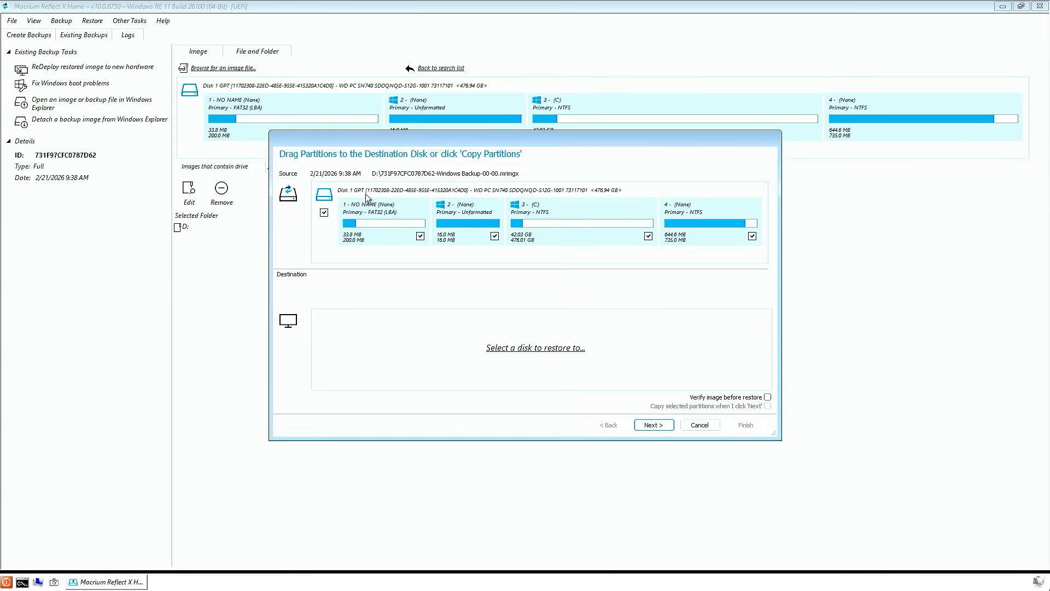
left_click(550, 350)
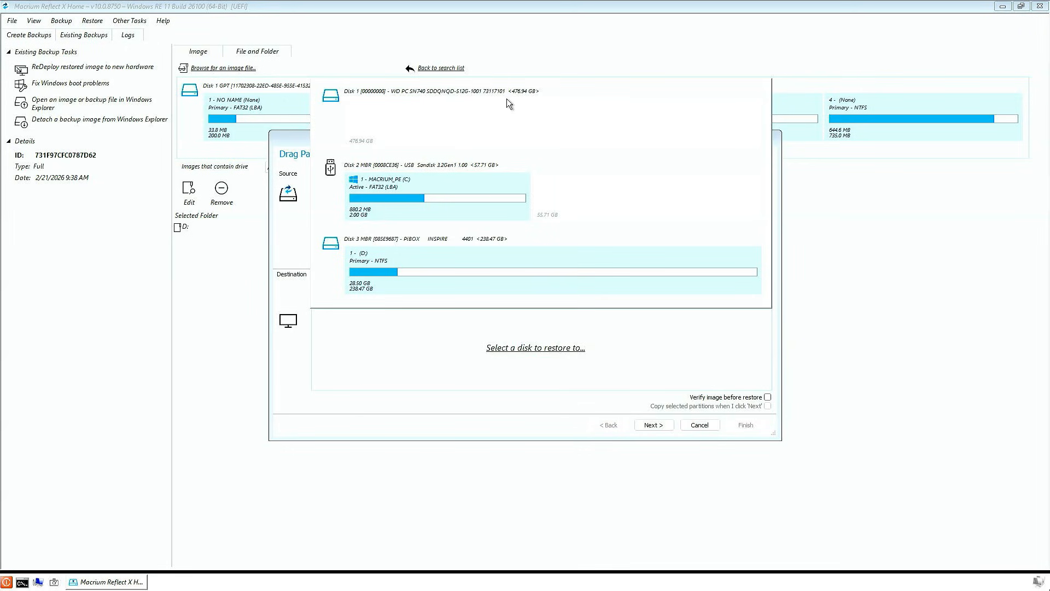
left_click(442, 113)
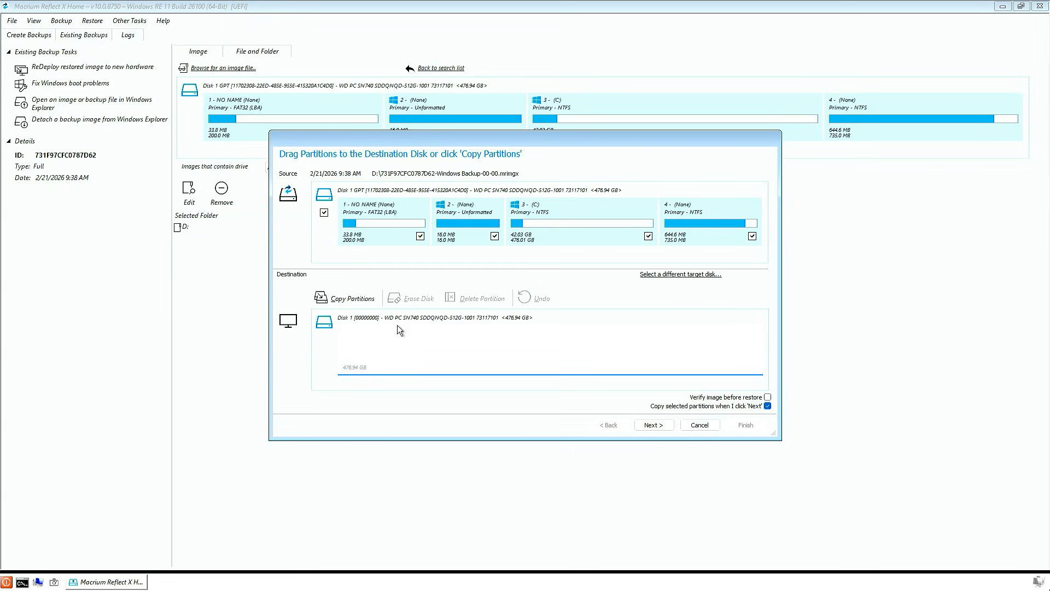
left_click(363, 302)
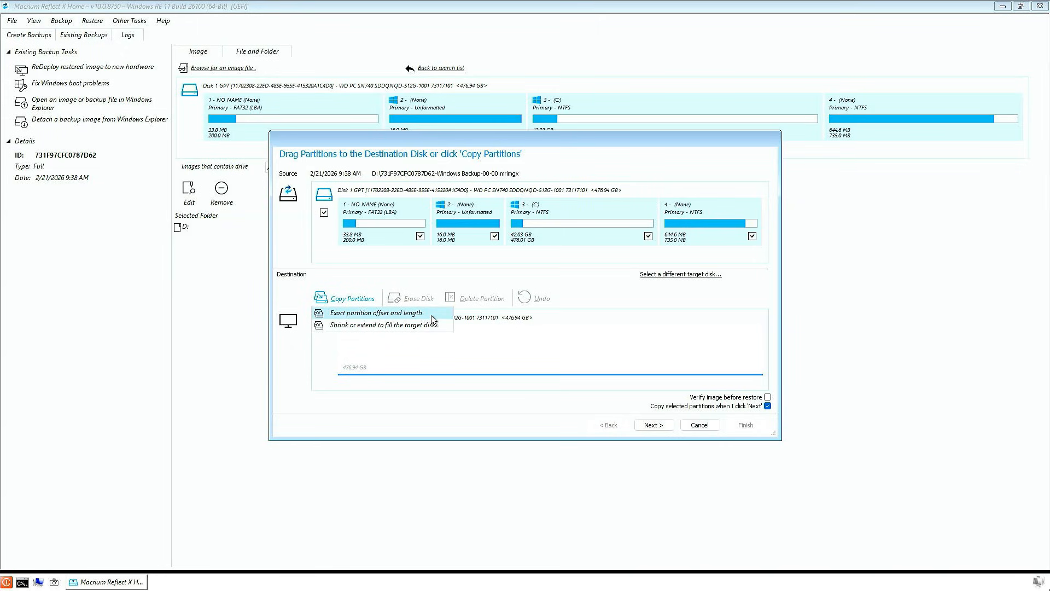
left_click(433, 314)
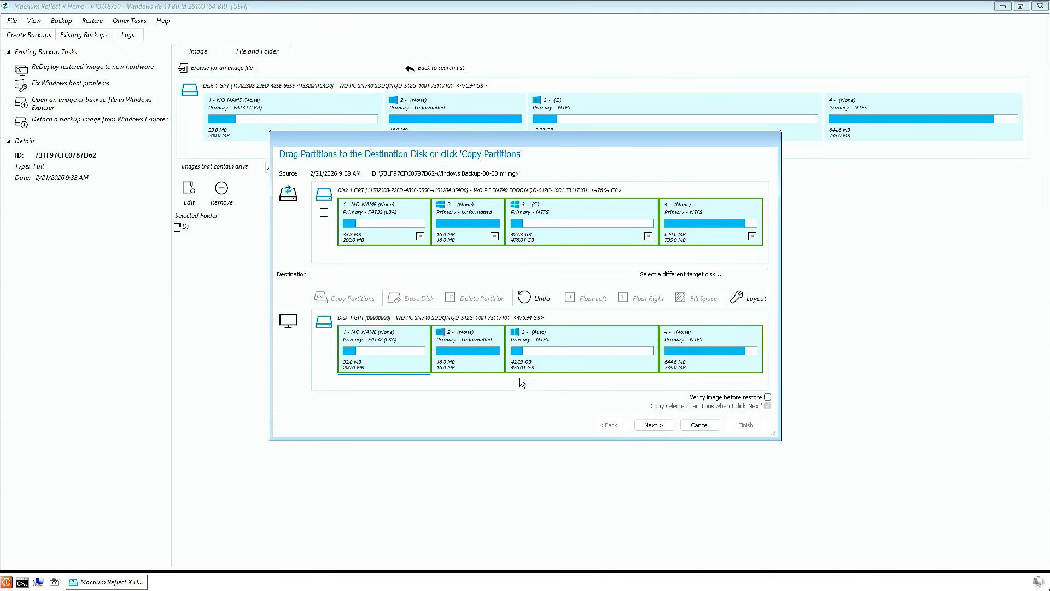
left_click(652, 423)
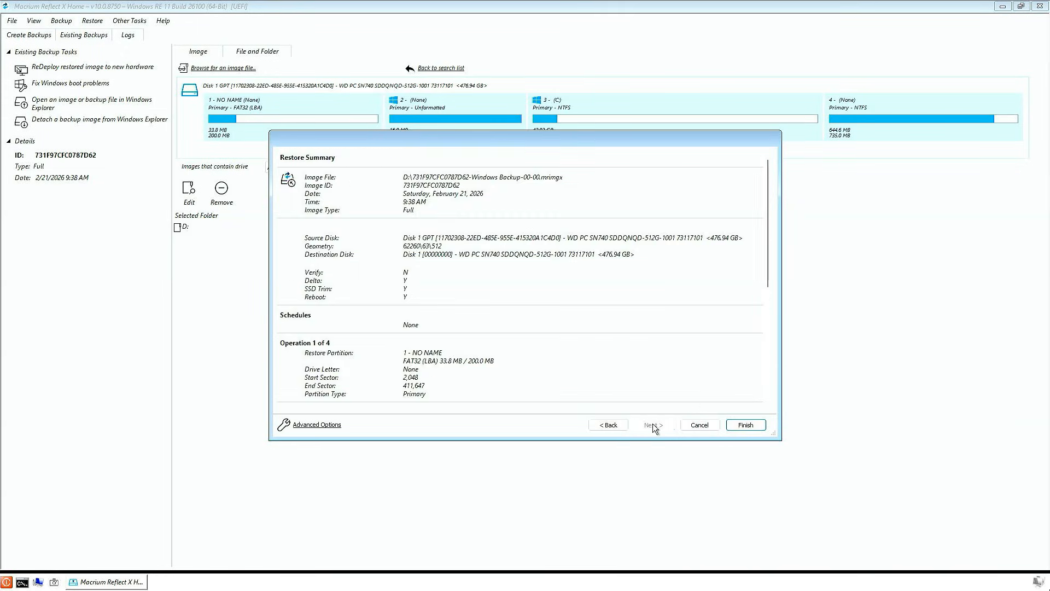
left_click(744, 425)
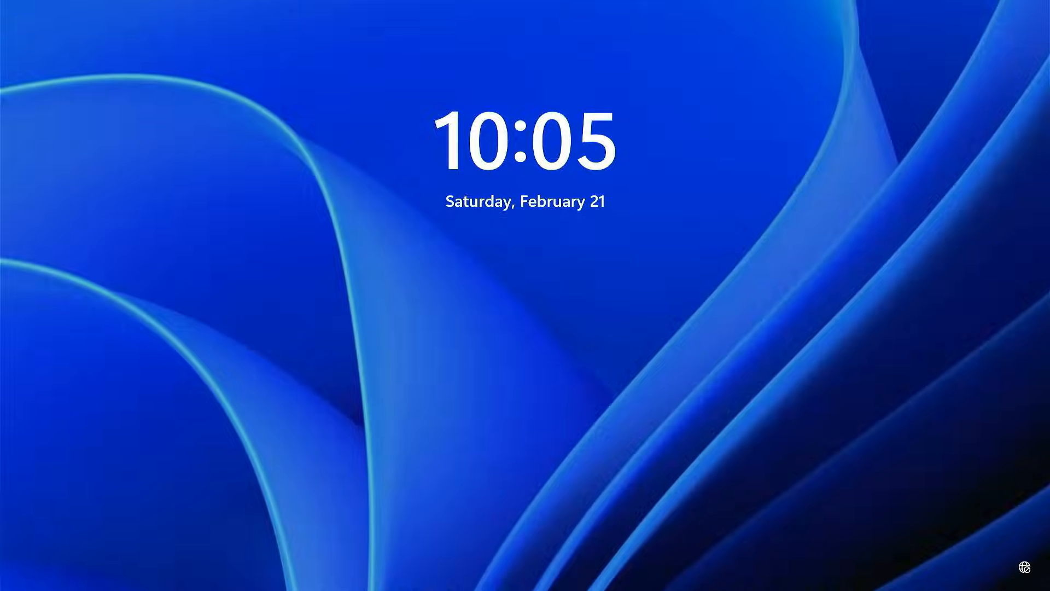
Step: Sign in to the restored Windows by entering the account password or PIN on the lock screen
left_click(567, 417)
type("******")
key("Return")
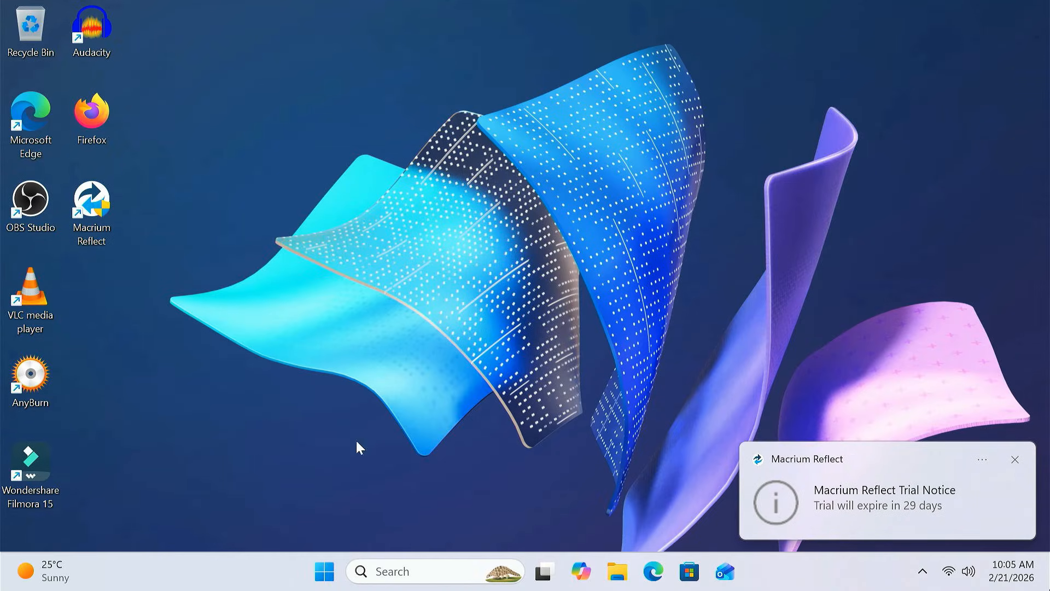
Step: Check the restored personal files in the Downloads, Pictures, Music and Videos folders in File Explorer
left_click(617, 571)
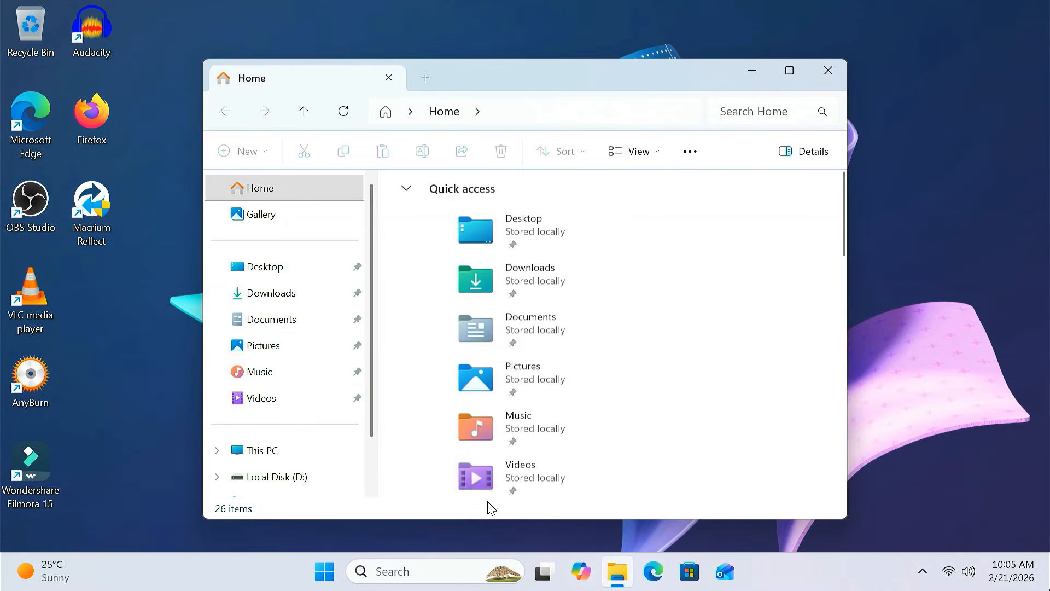
left_click(289, 299)
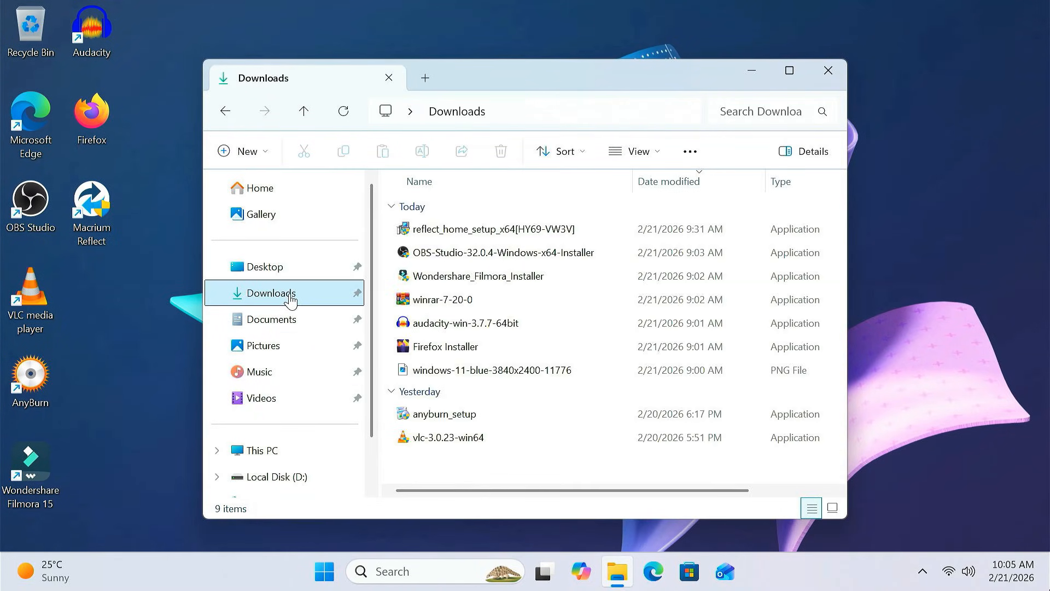
left_click(291, 349)
left_click(296, 379)
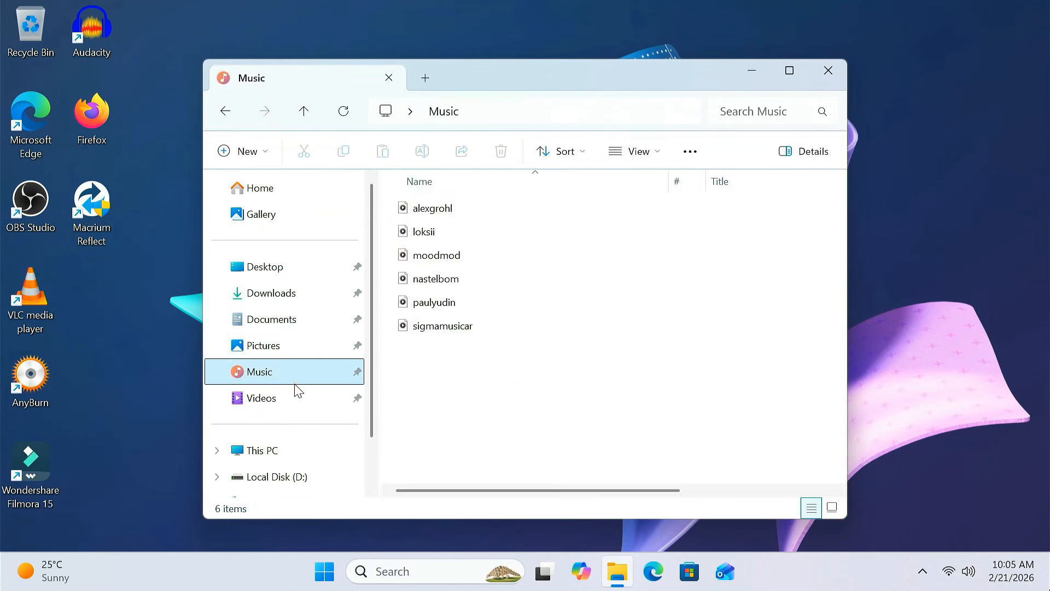
left_click(297, 402)
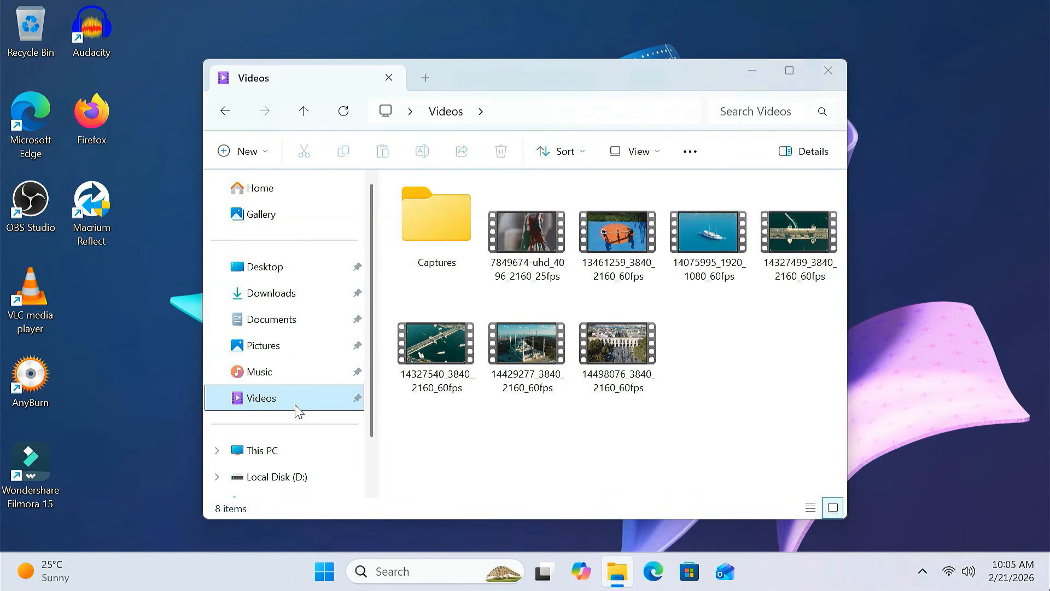
Step: Check the backup image on Local Disk (D:) and the Local Disk (C:) drive under This PC, and close File Explorer
left_click(284, 453)
double_click(725, 213)
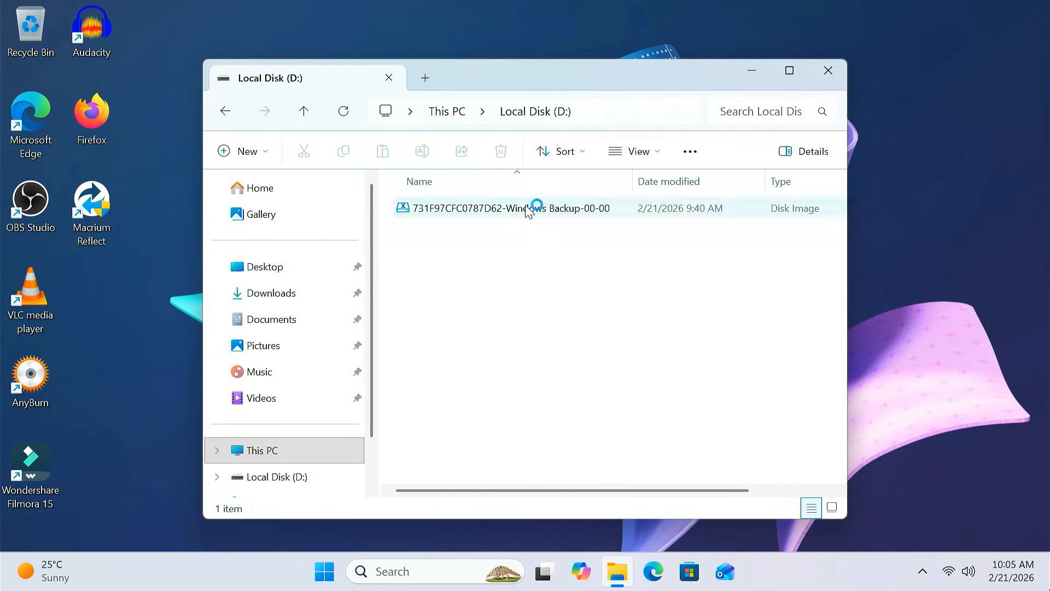
left_click(221, 117)
left_click(543, 304)
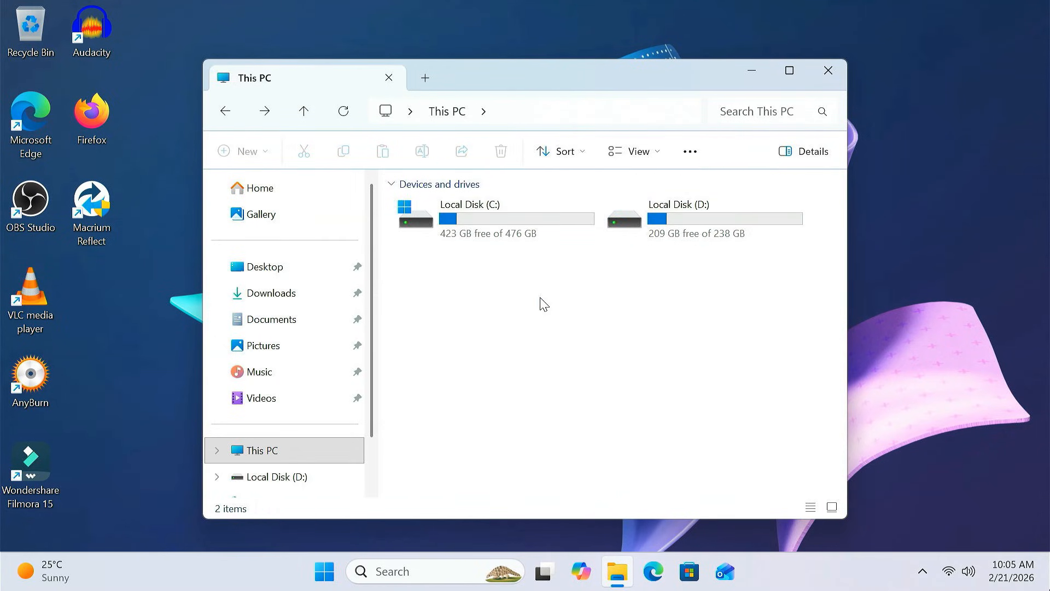
left_click(506, 220)
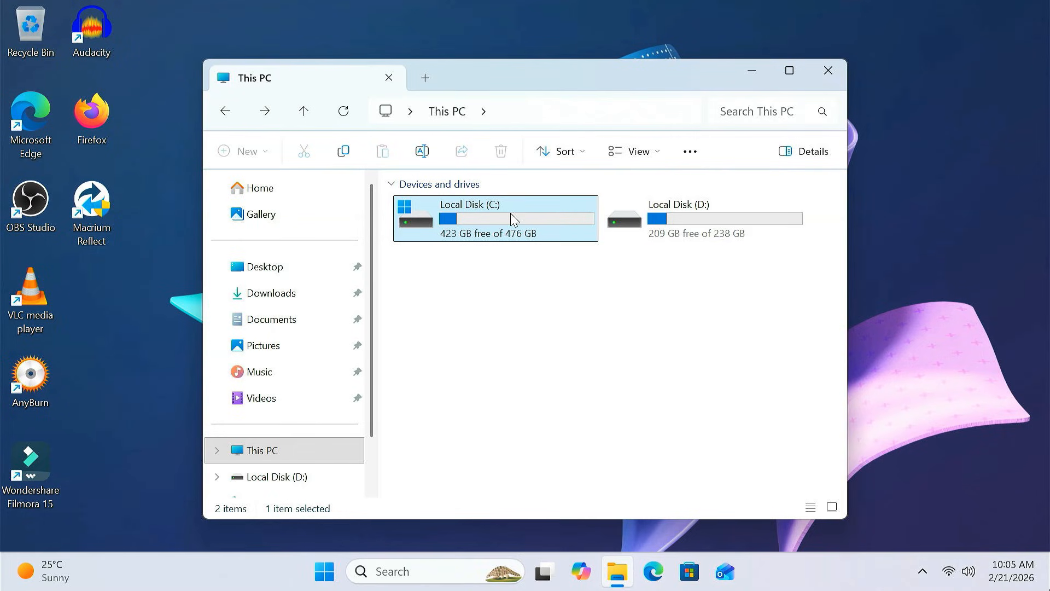
left_click(589, 283)
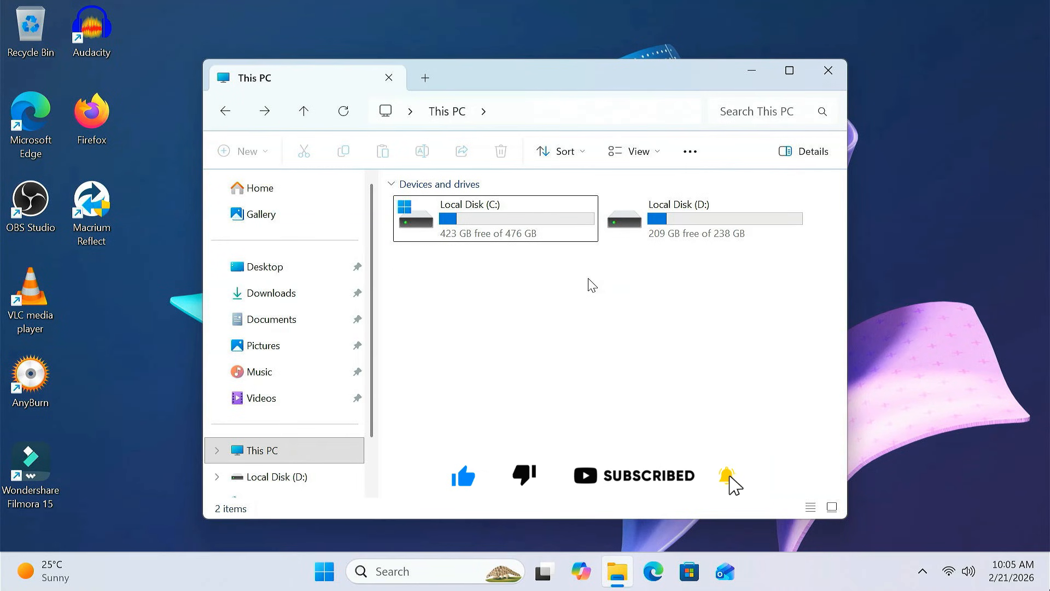
left_click(828, 68)
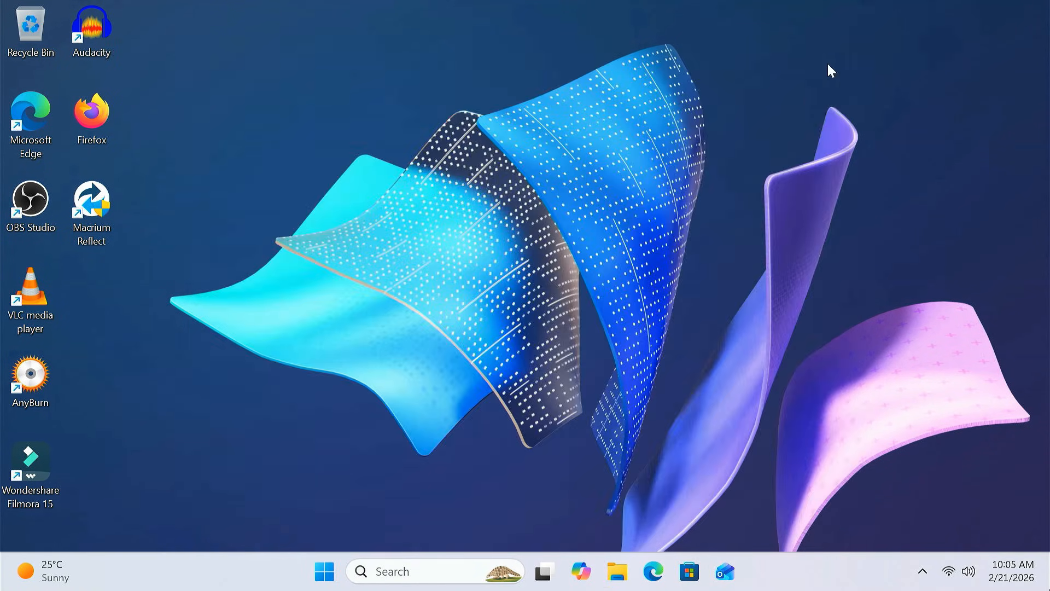